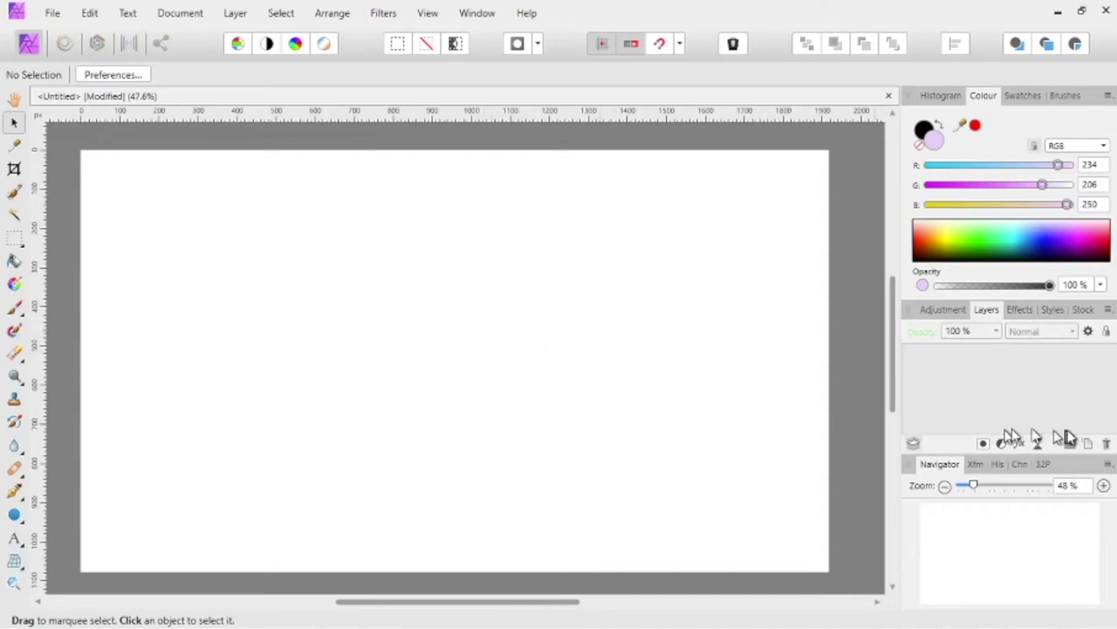
Add a new pixel layer, set the colour to white (R 255) and flood-fill it
{"action": "left_click", "coordinate": [1088, 446]}
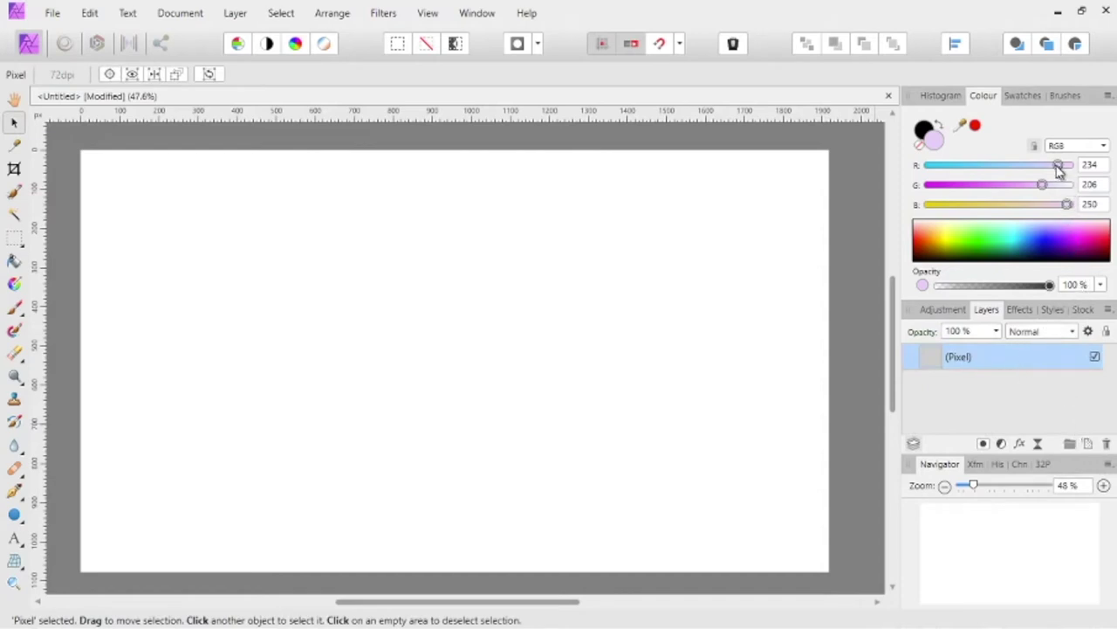
{"action": "left_click_drag", "start_coordinate": [1060, 166], "coordinate": [1099, 204]}
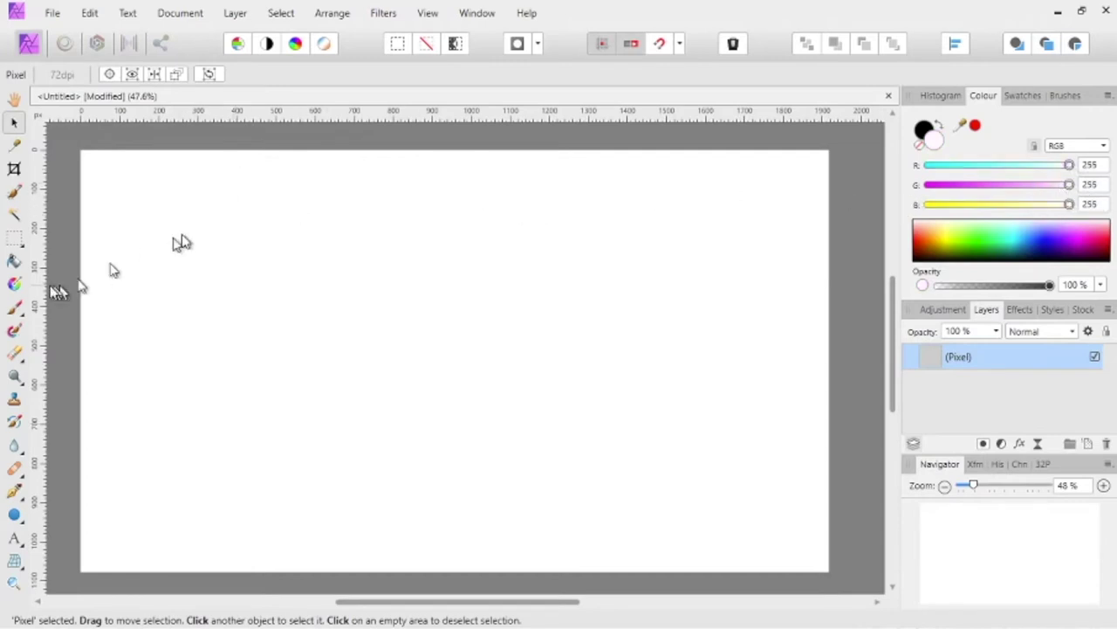
{"action": "left_click", "coordinate": [13, 261]}
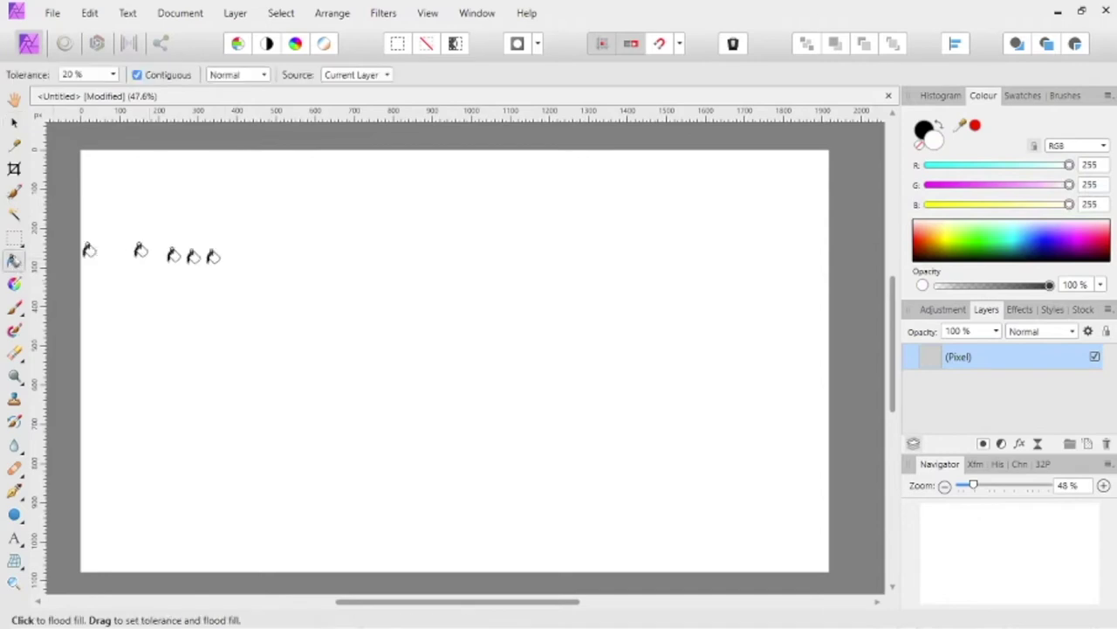
{"action": "left_click", "coordinate": [257, 256]}
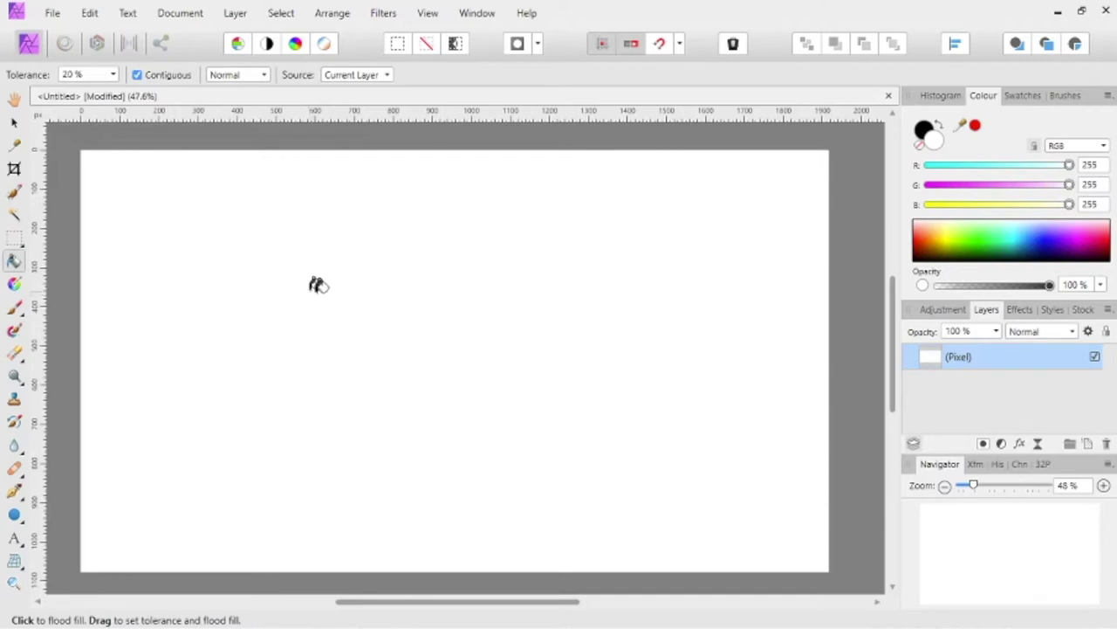
{"action": "left_click", "coordinate": [14, 121]}
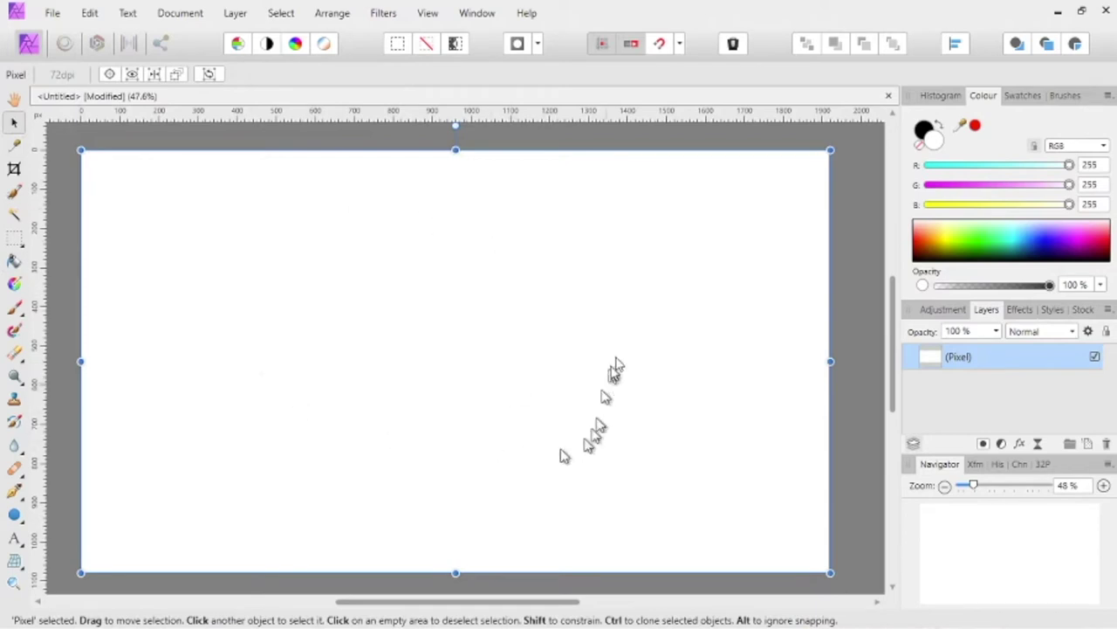
{"action": "left_click", "coordinate": [177, 14]}
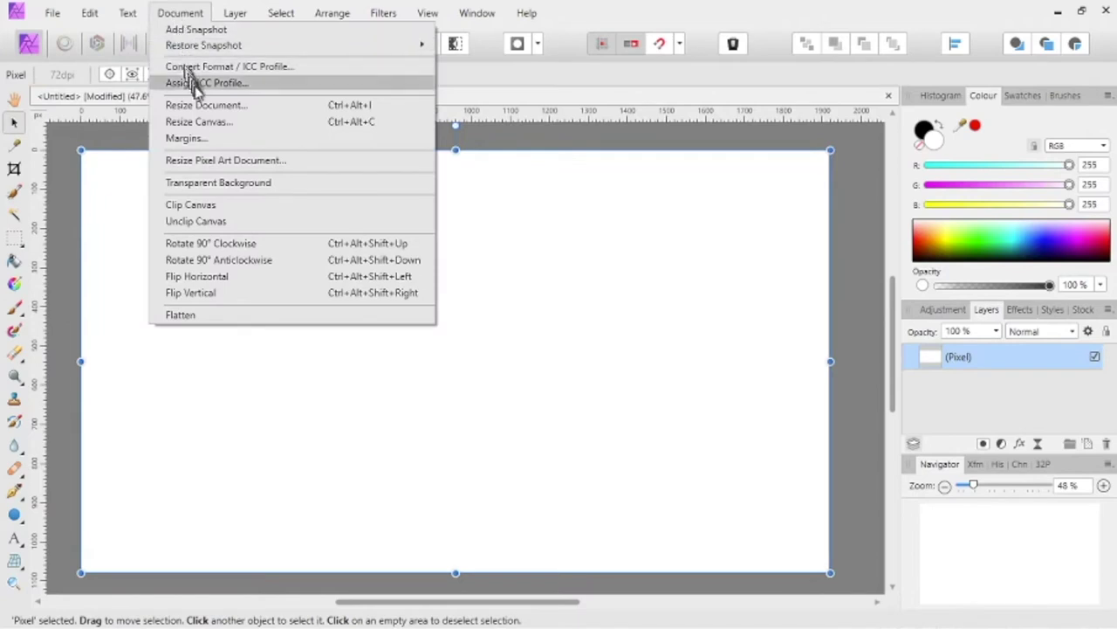
{"action": "left_click", "coordinate": [205, 105]}
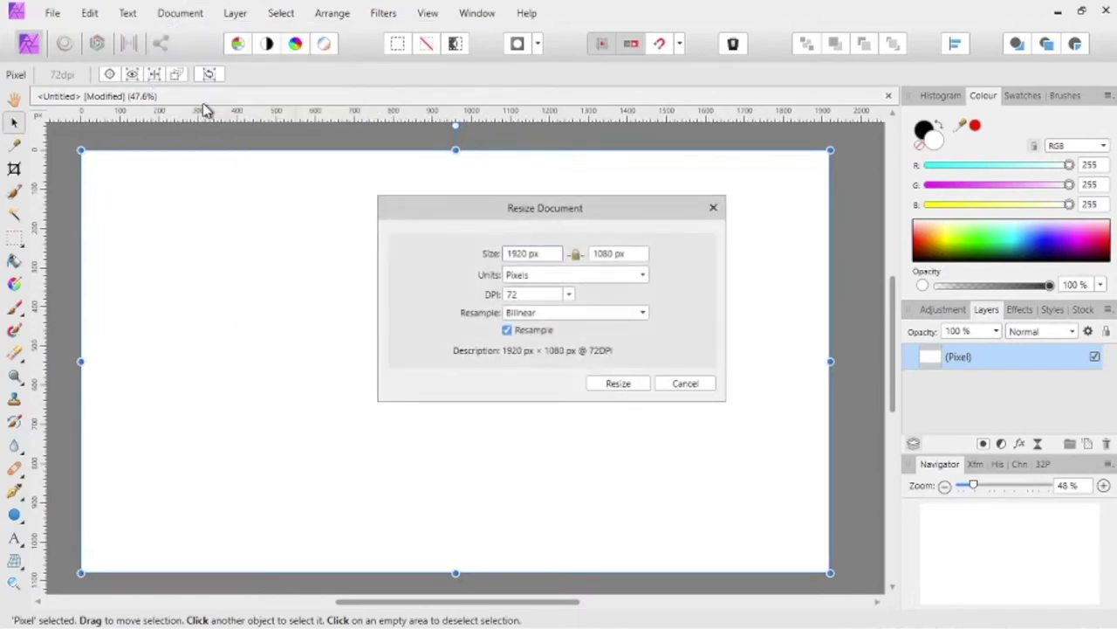
{"action": "left_click", "coordinate": [682, 387]}
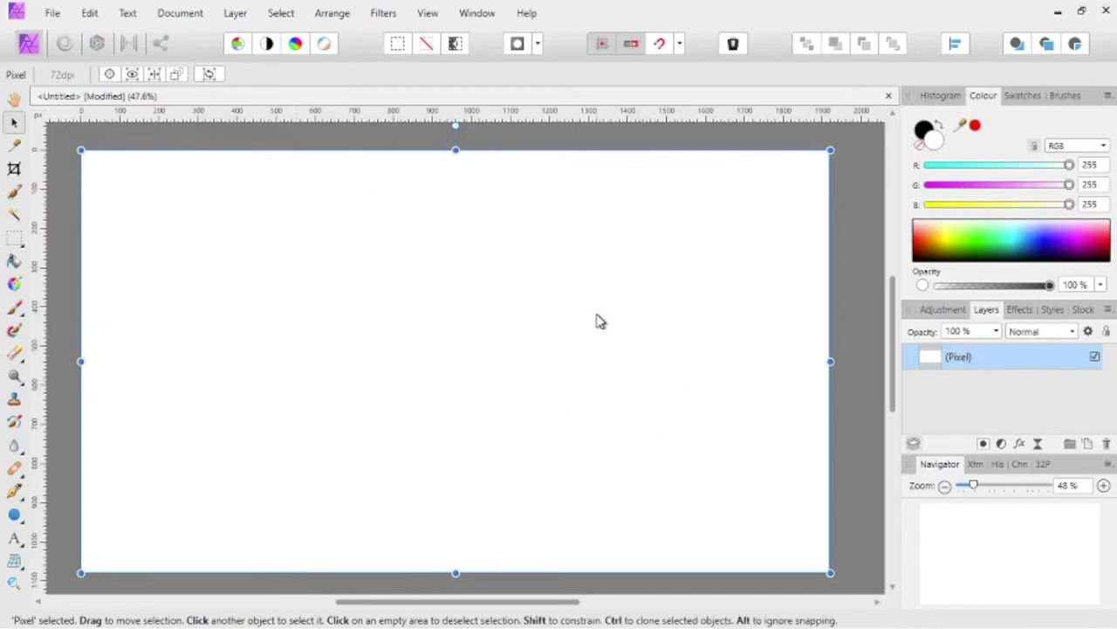
Apply Image from the face close-up in Downloads onto the pixel layer, then hide that layer
{"action": "left_click", "coordinate": [385, 15]}
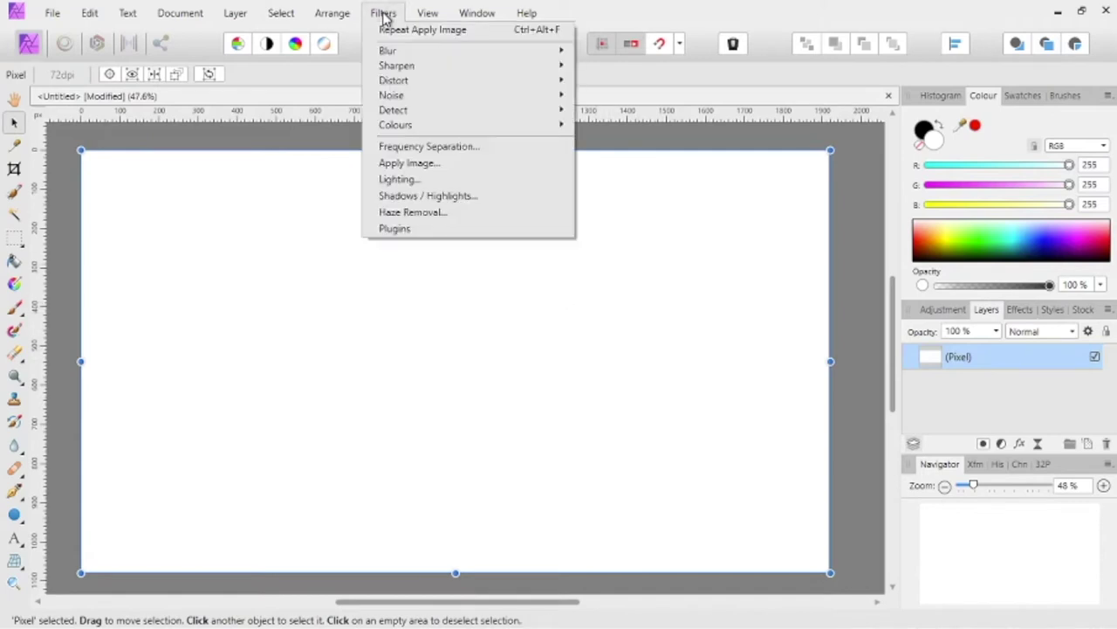
{"action": "left_click", "coordinate": [414, 167]}
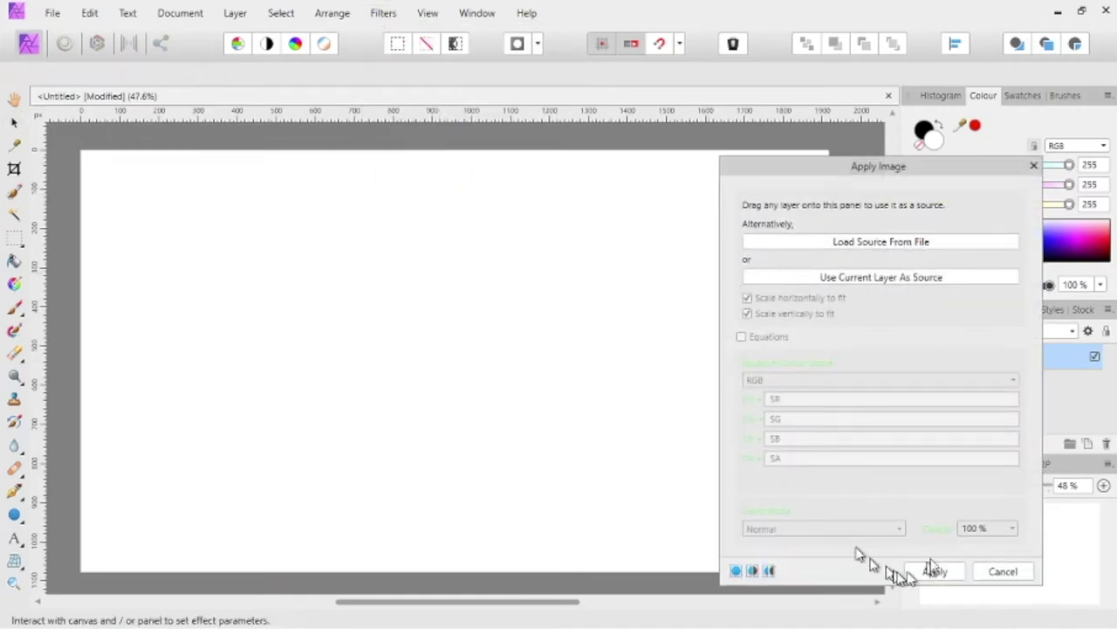
{"action": "left_click", "coordinate": [856, 243]}
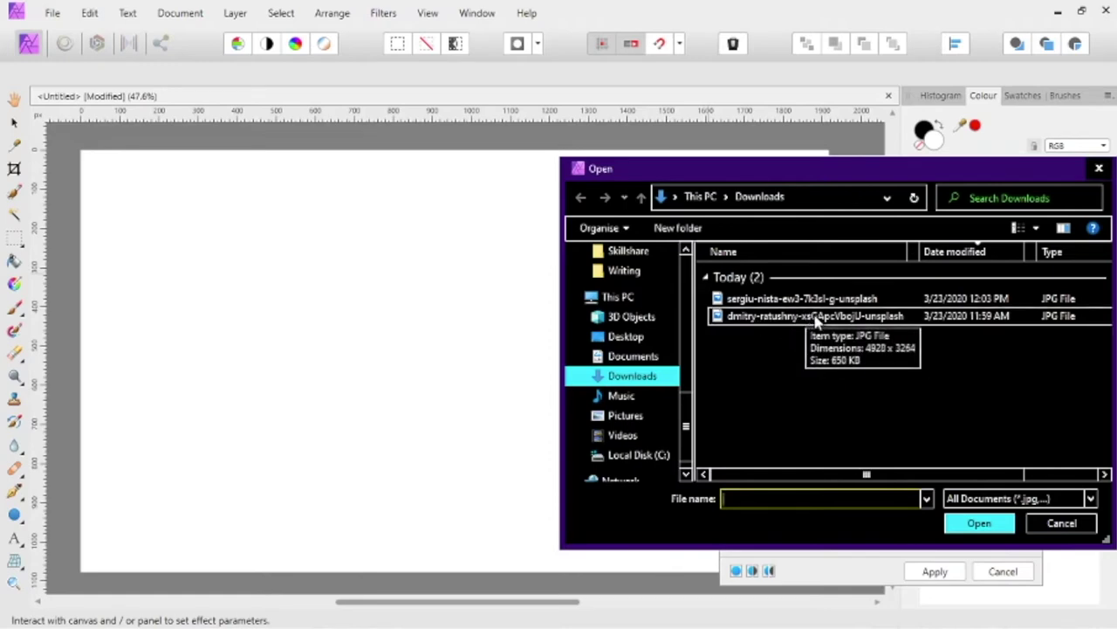
{"action": "left_click", "coordinate": [816, 318]}
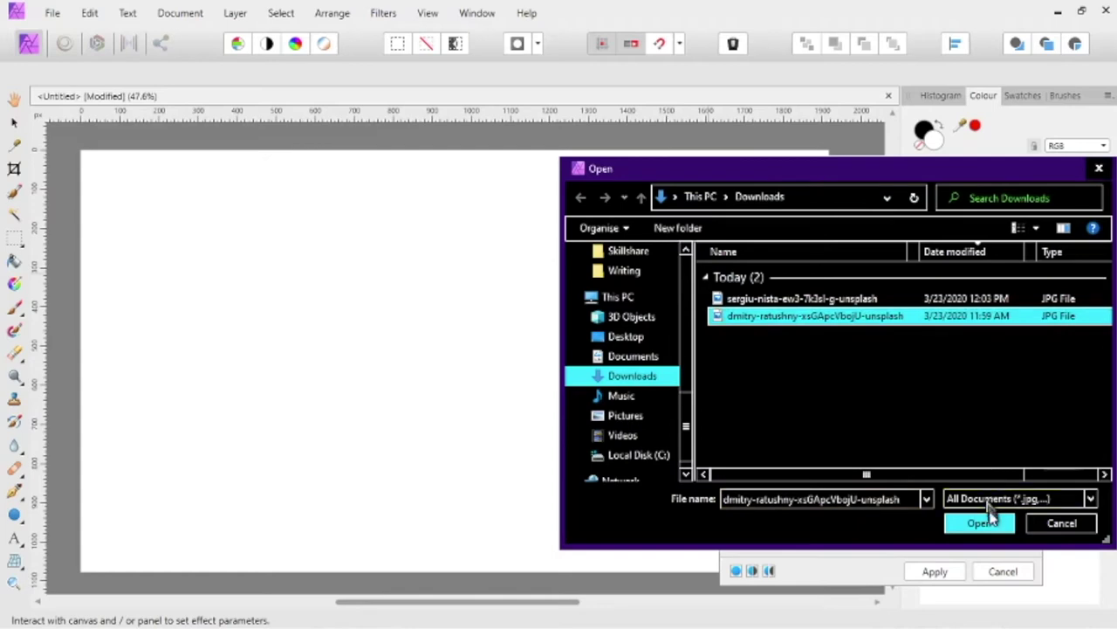
{"action": "left_click", "coordinate": [978, 523]}
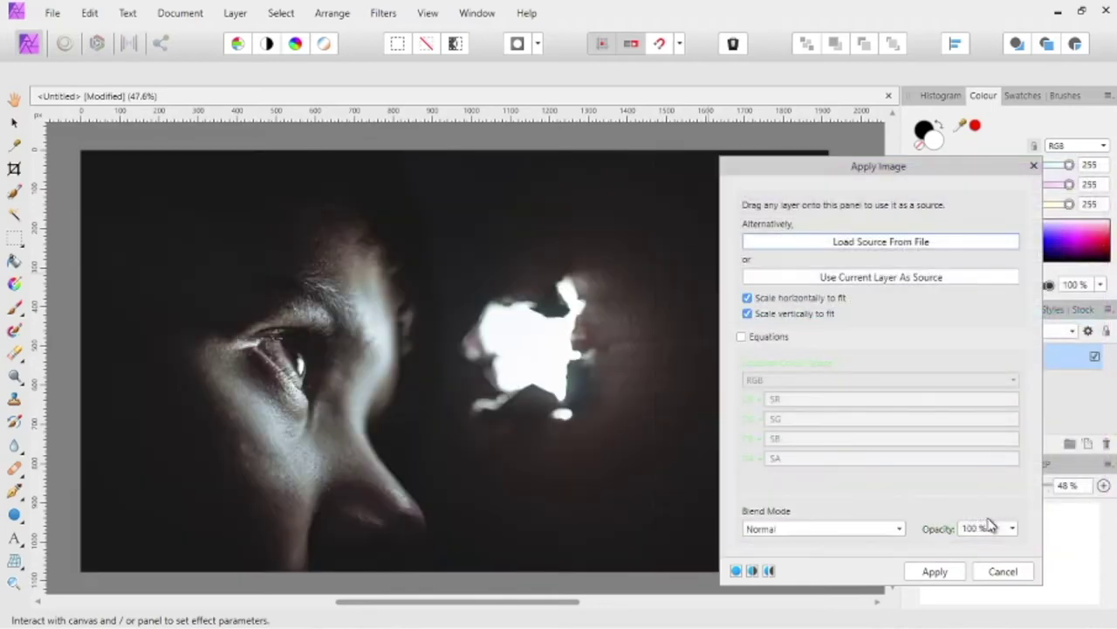
{"action": "left_click", "coordinate": [934, 571]}
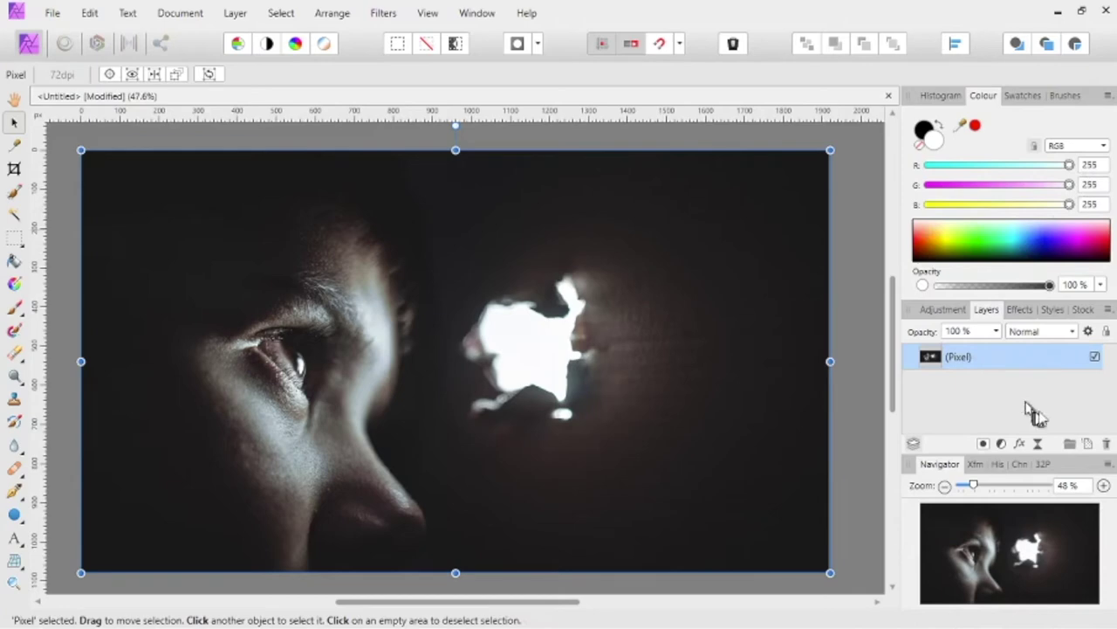
{"action": "left_click", "coordinate": [1095, 357]}
Add a second Pixel layer above the photo, hide the photo layer, and keep the default name
{"action": "left_click", "coordinate": [1094, 357]}
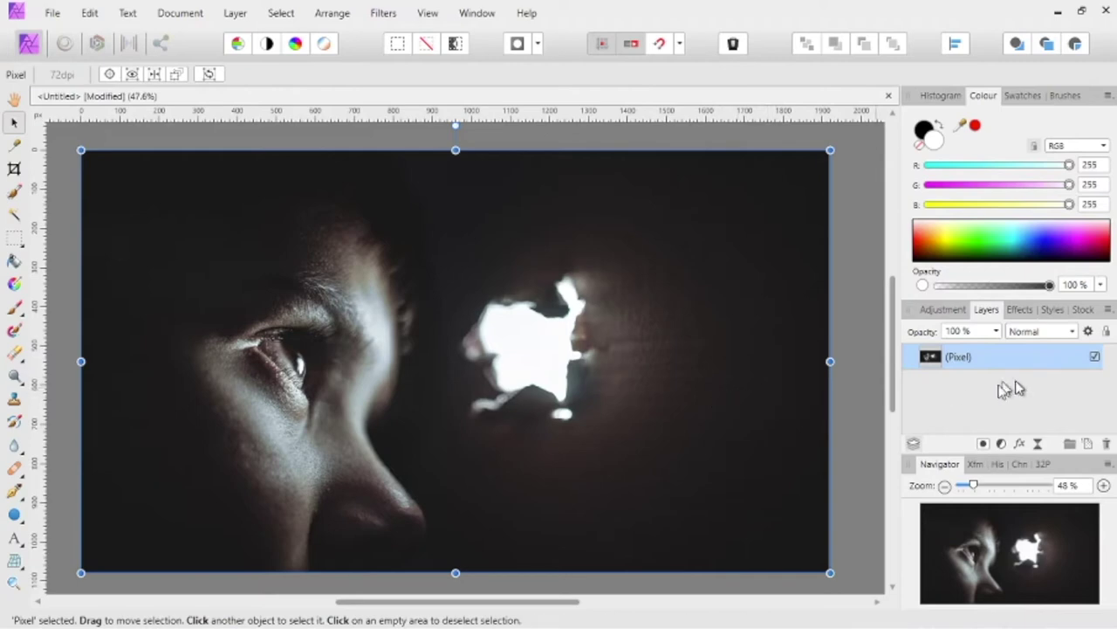
{"action": "left_click", "coordinate": [1088, 444]}
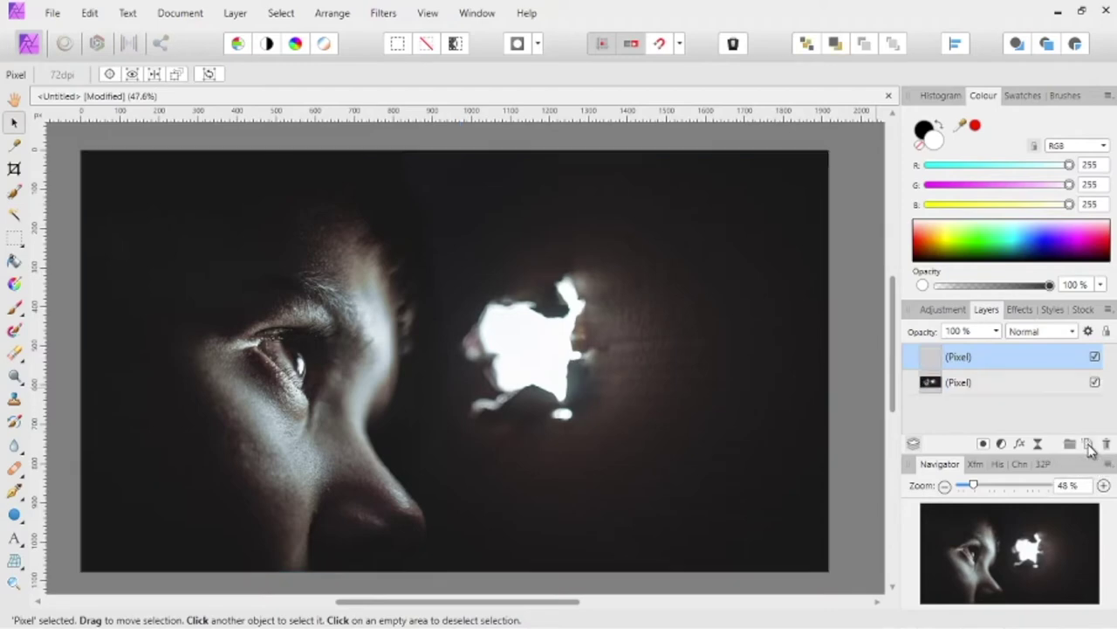
{"action": "left_click", "coordinate": [1095, 381]}
{"action": "double_click", "coordinate": [1034, 356]}
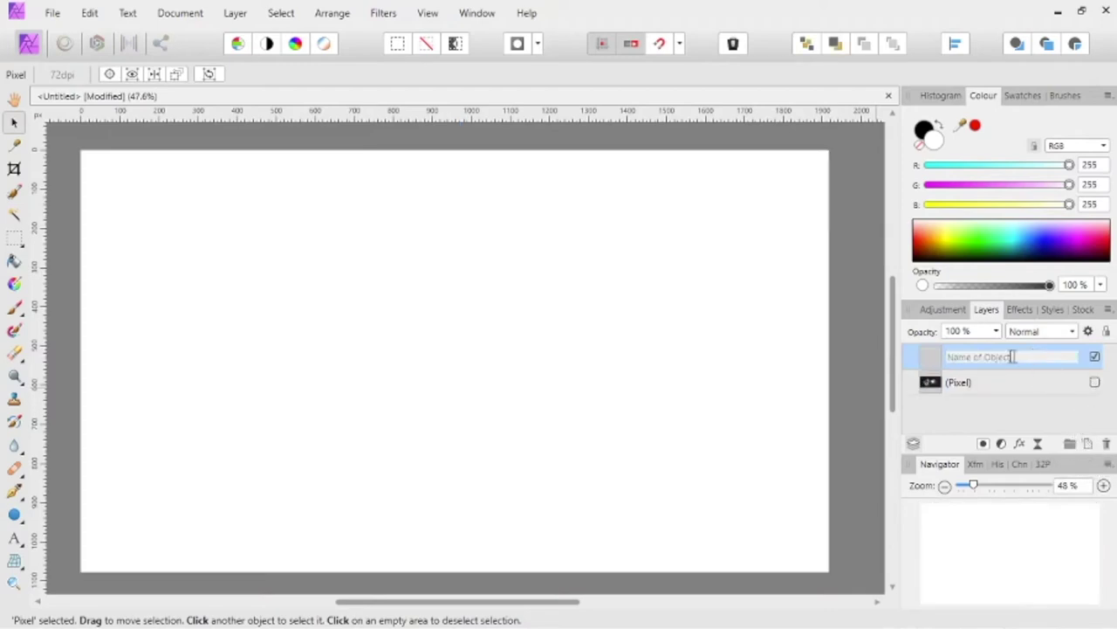
{"action": "left_click", "coordinate": [932, 356]}
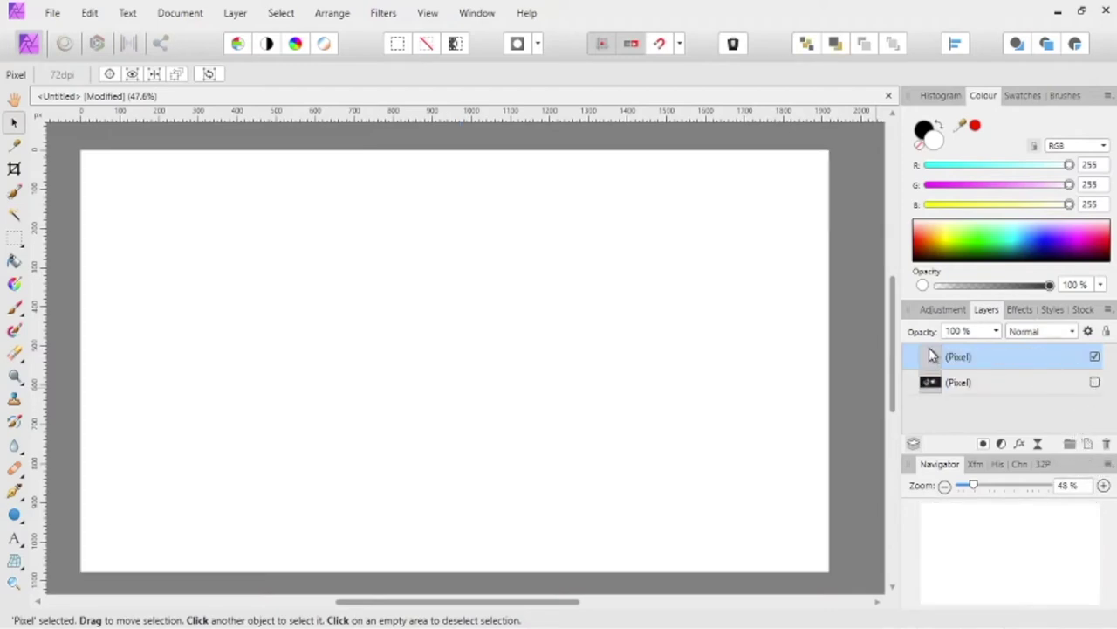
{"action": "left_click", "coordinate": [22, 521]}
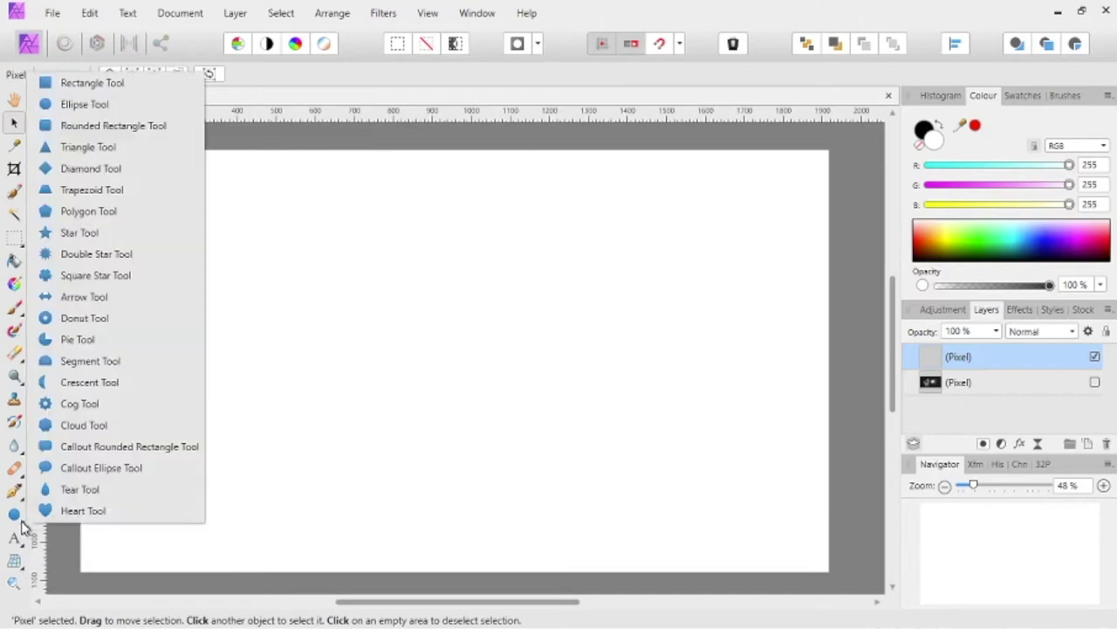
Draw a white Rectangle shape in the lower-right area of the canvas
{"action": "left_click", "coordinate": [92, 83]}
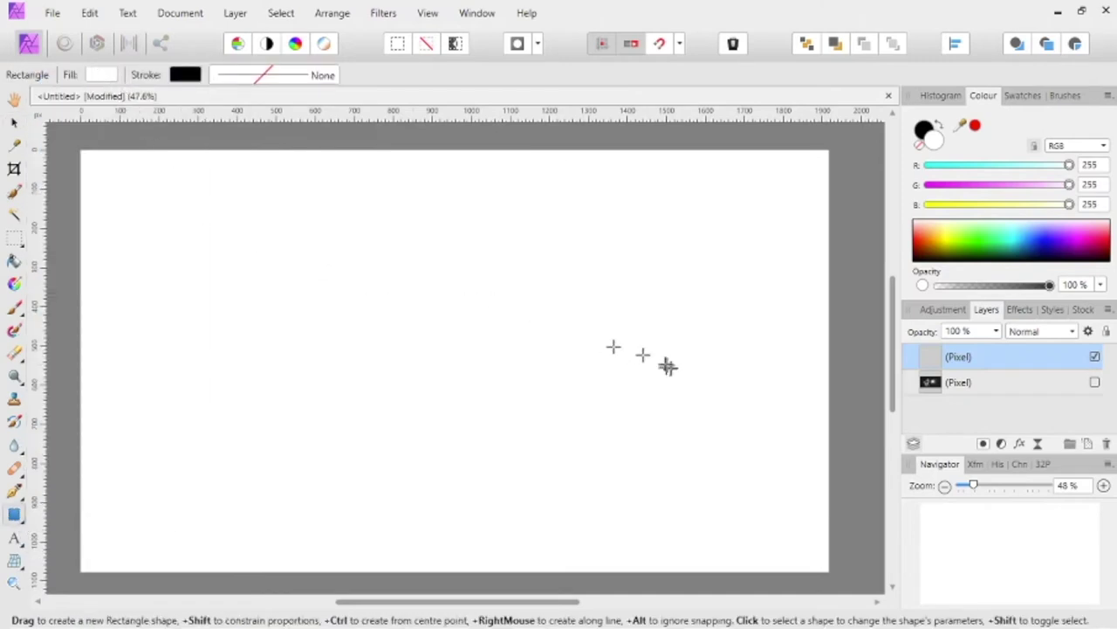
{"action": "left_click_drag", "start_coordinate": [614, 362], "coordinate": [826, 546]}
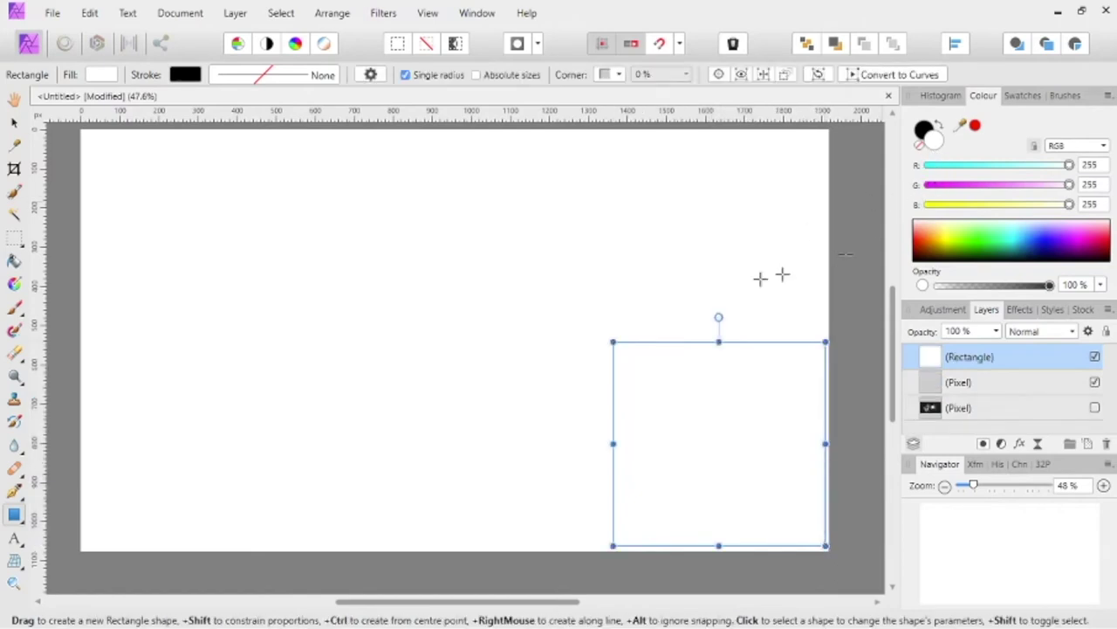
{"action": "left_click", "coordinate": [13, 262]}
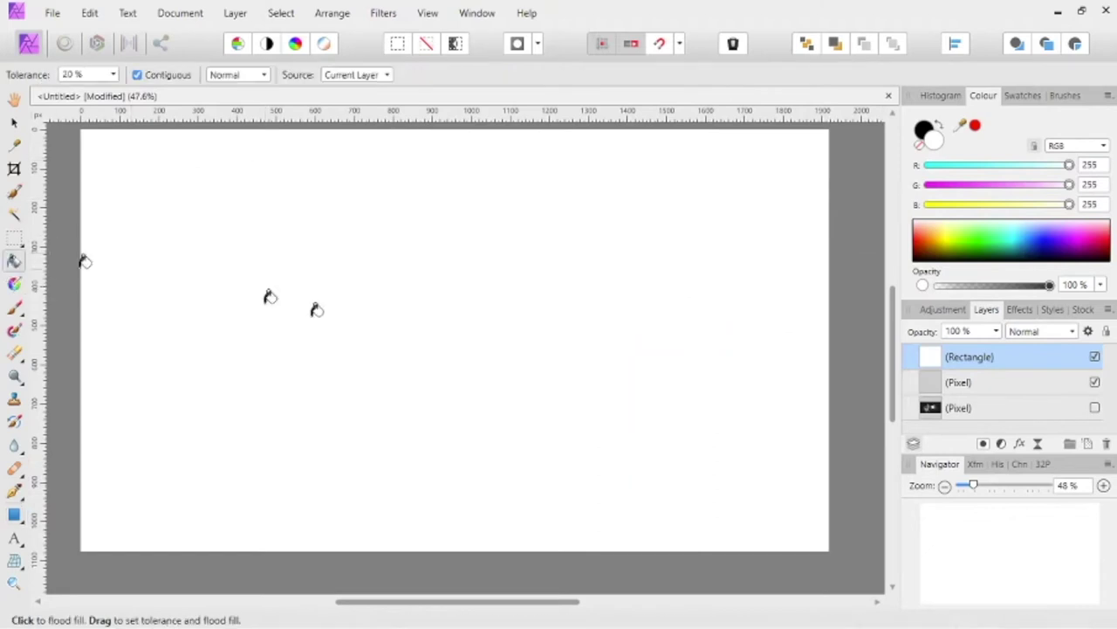
{"action": "left_click", "coordinate": [13, 122]}
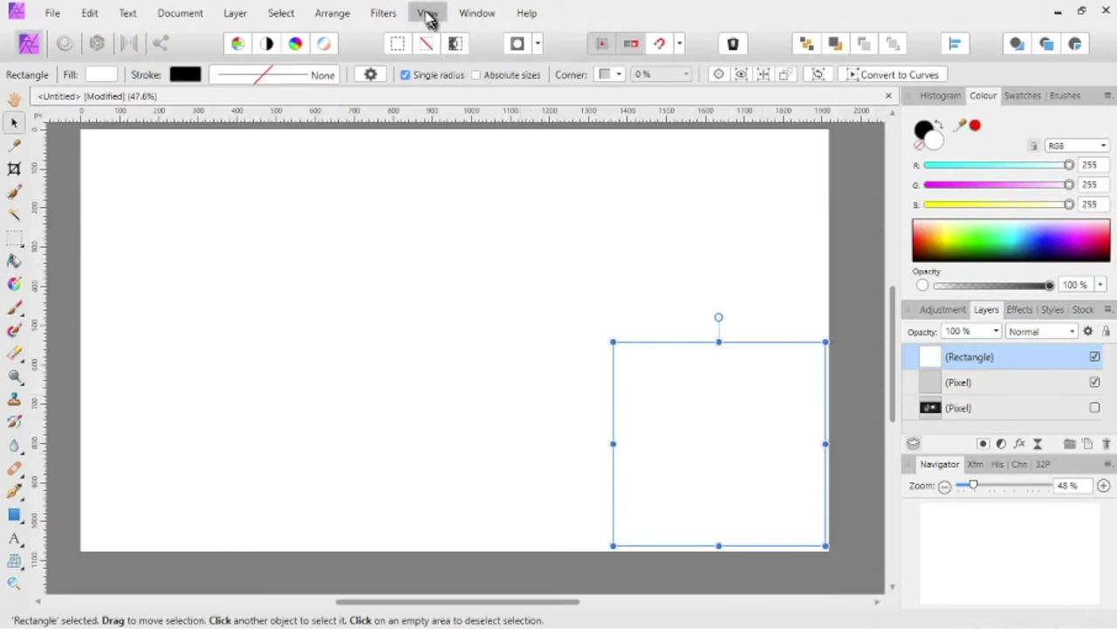
{"action": "left_click", "coordinate": [388, 16]}
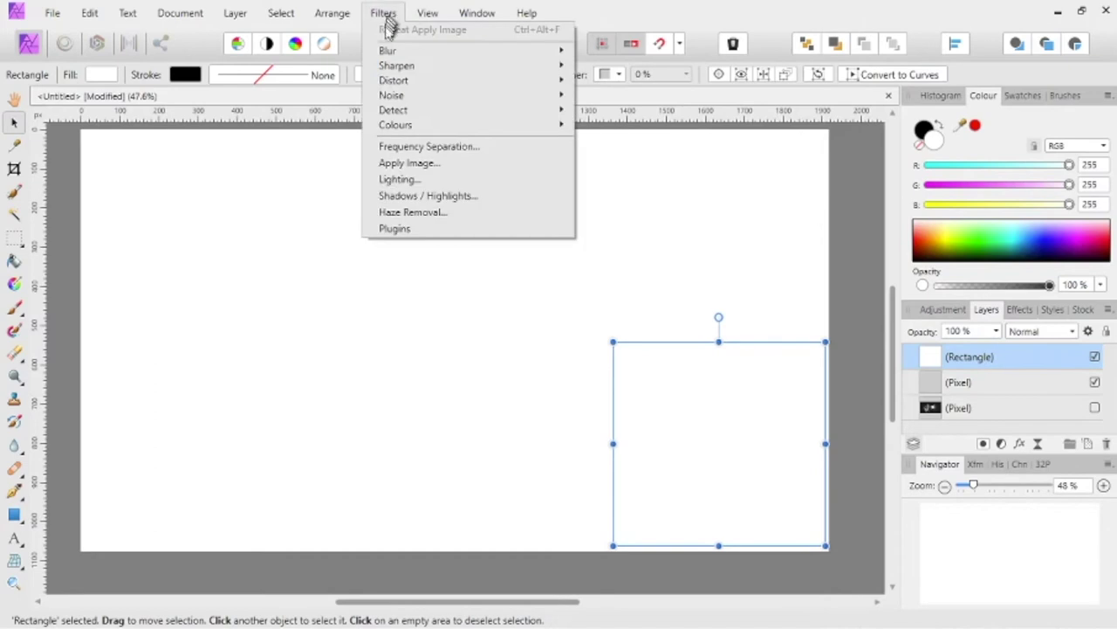
{"action": "left_click", "coordinate": [410, 164]}
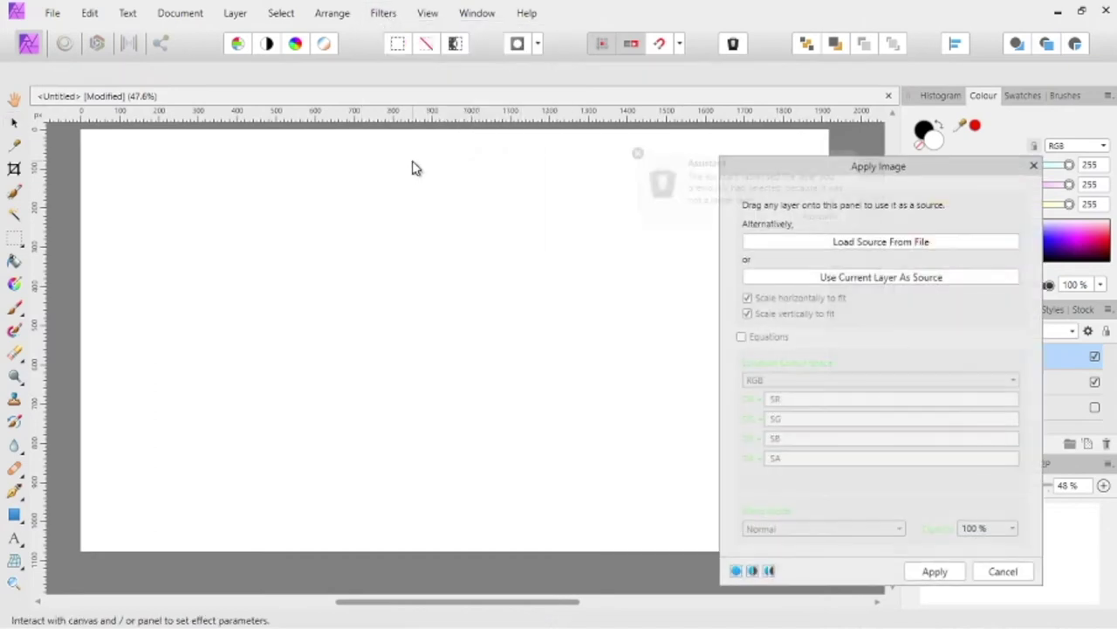
{"action": "left_click", "coordinate": [883, 249]}
{"action": "left_click", "coordinate": [836, 299]}
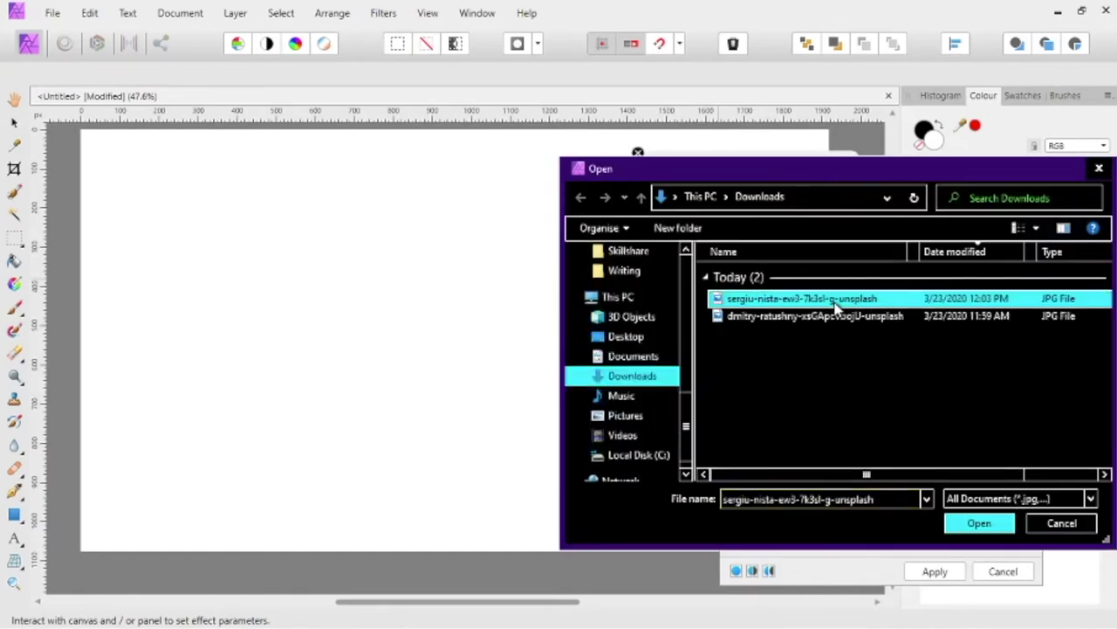
{"action": "left_click", "coordinate": [979, 523]}
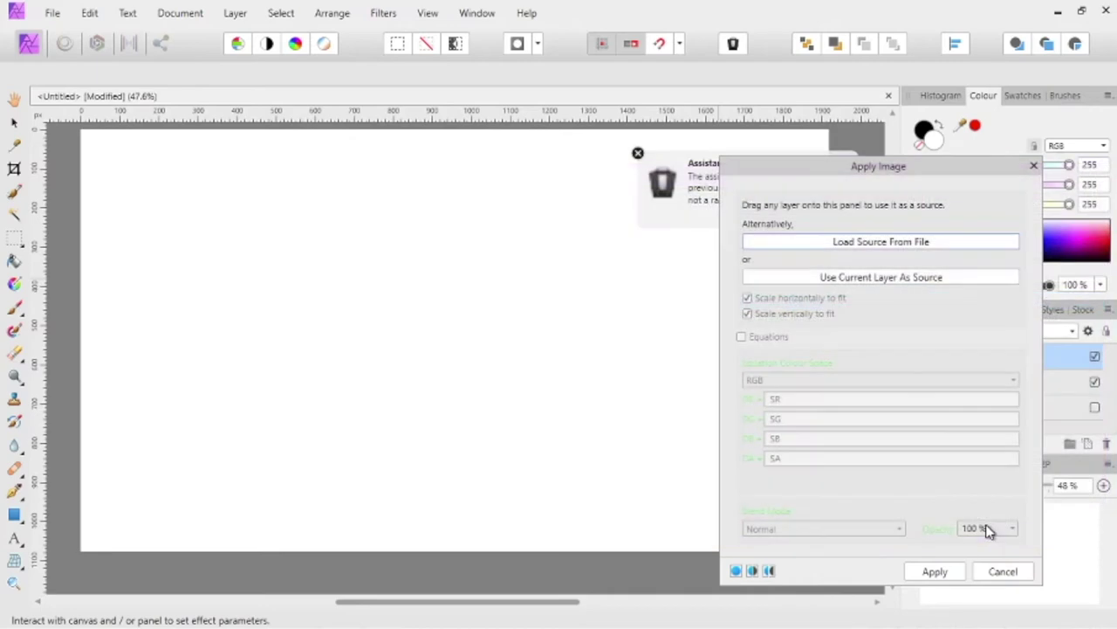
{"action": "left_click", "coordinate": [946, 571]}
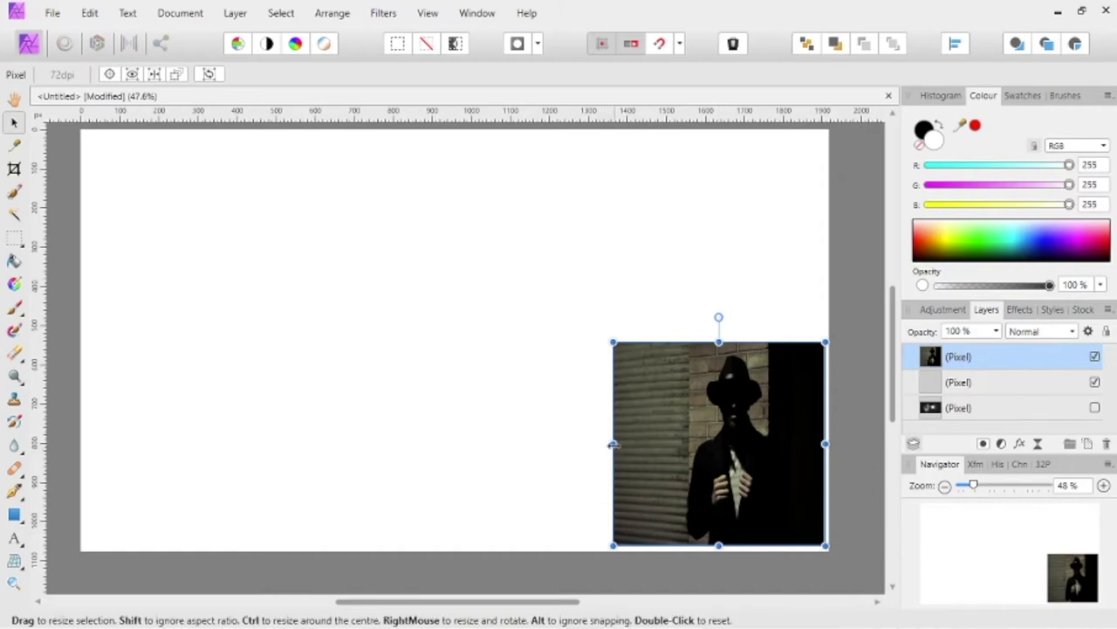
{"action": "left_click_drag", "start_coordinate": [612, 443], "coordinate": [552, 445]}
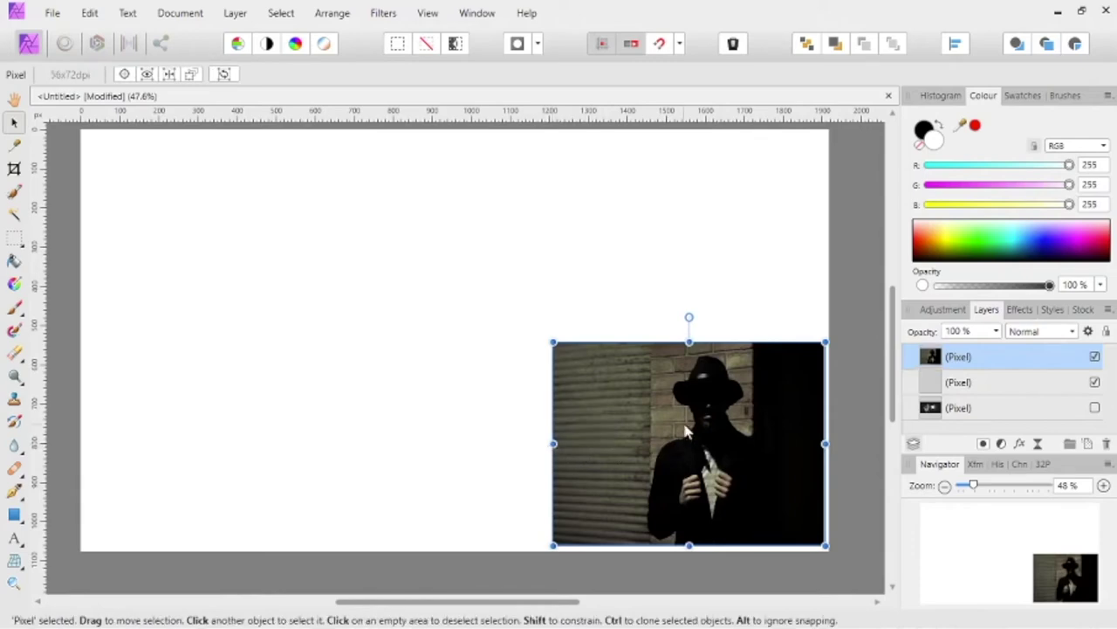
{"action": "mouse_move", "coordinate": [686, 430]}
{"action": "left_mouse_down"}
{"action": "mouse_move", "coordinate": [671, 258]}
{"action": "mouse_move", "coordinate": [546, 233]}
{"action": "mouse_move", "coordinate": [274, 322]}
{"action": "mouse_move", "coordinate": [684, 426]}
{"action": "left_mouse_up"}
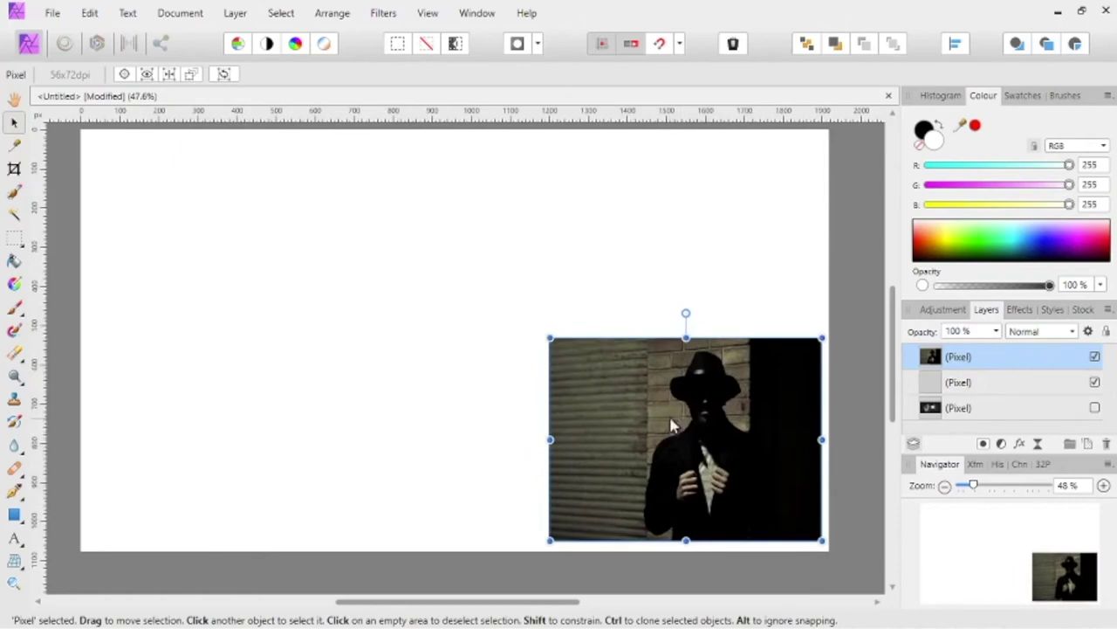
{"action": "double_click", "coordinate": [1014, 357]}
{"action": "left_click", "coordinate": [1020, 377]}
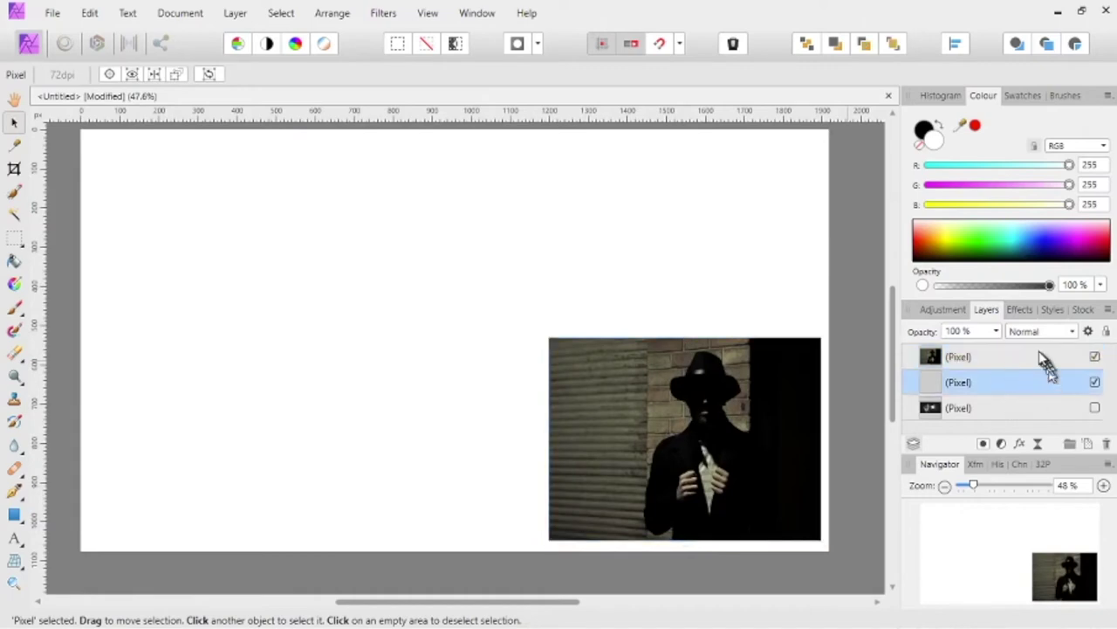
{"action": "left_click", "coordinate": [1039, 360]}
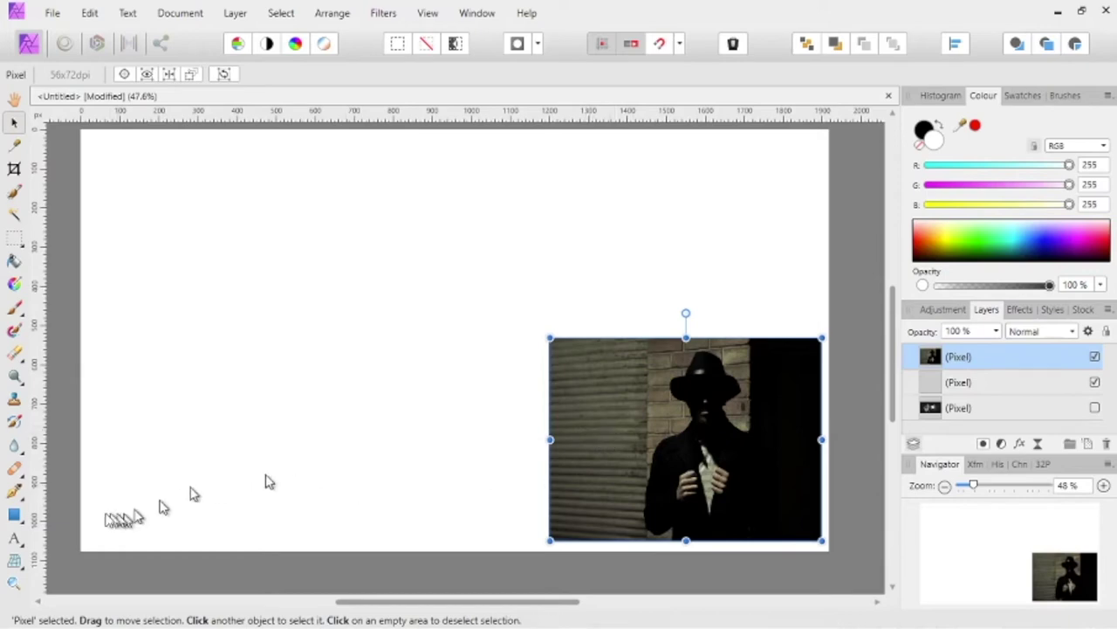
{"action": "left_click", "coordinate": [23, 521]}
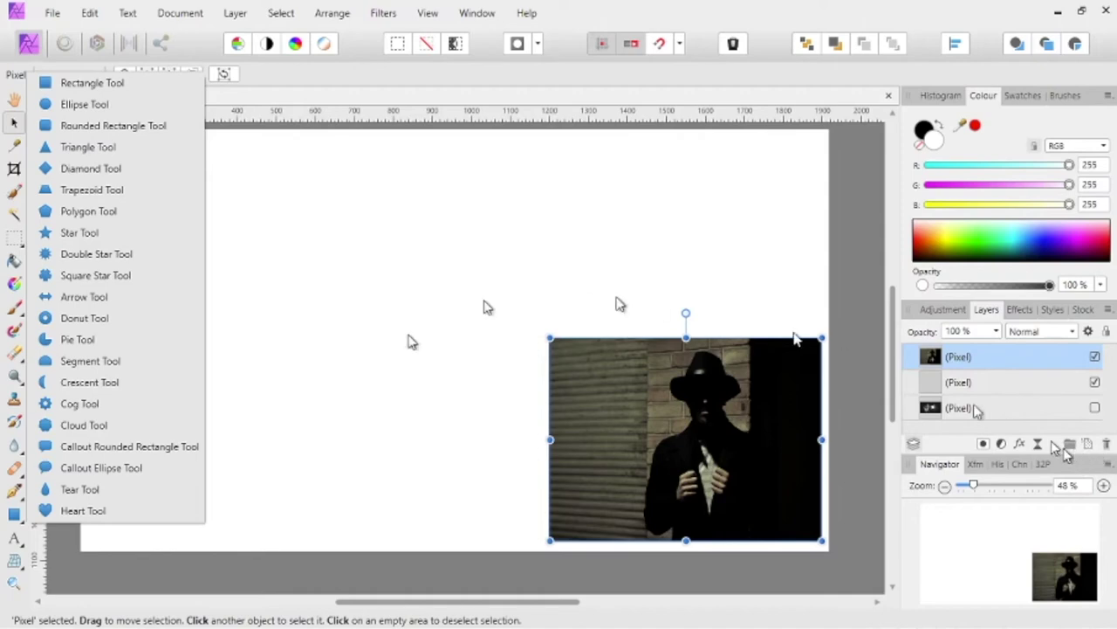
Draw a rounded rectangle at the upper left and fill it with the eye photo via Apply Image
{"action": "left_click", "coordinate": [106, 126]}
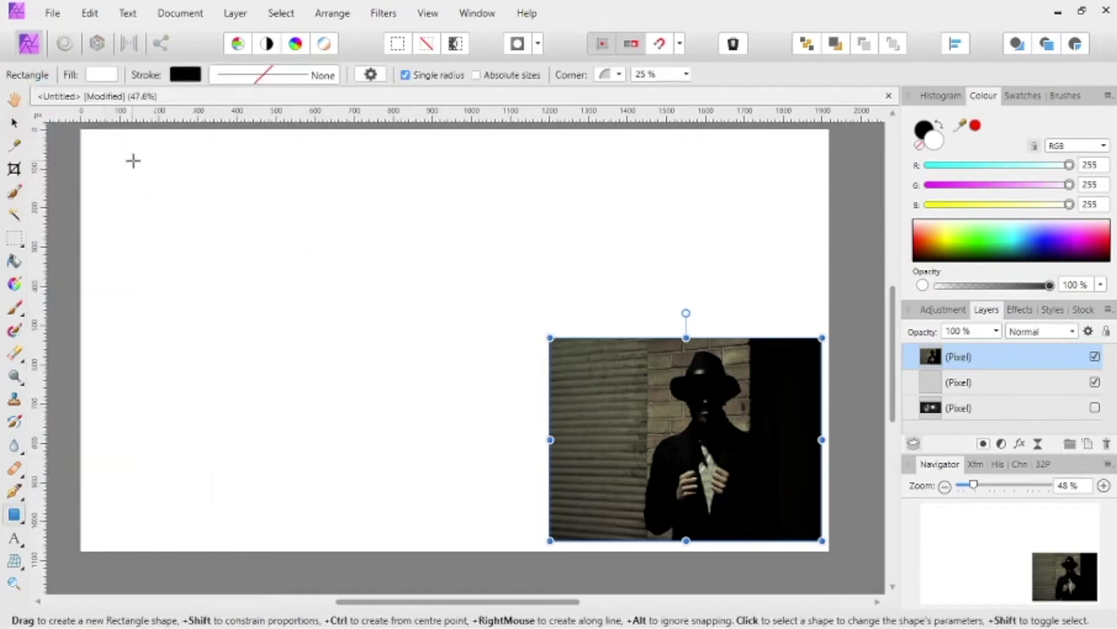
{"action": "left_click_drag", "start_coordinate": [120, 156], "coordinate": [482, 385]}
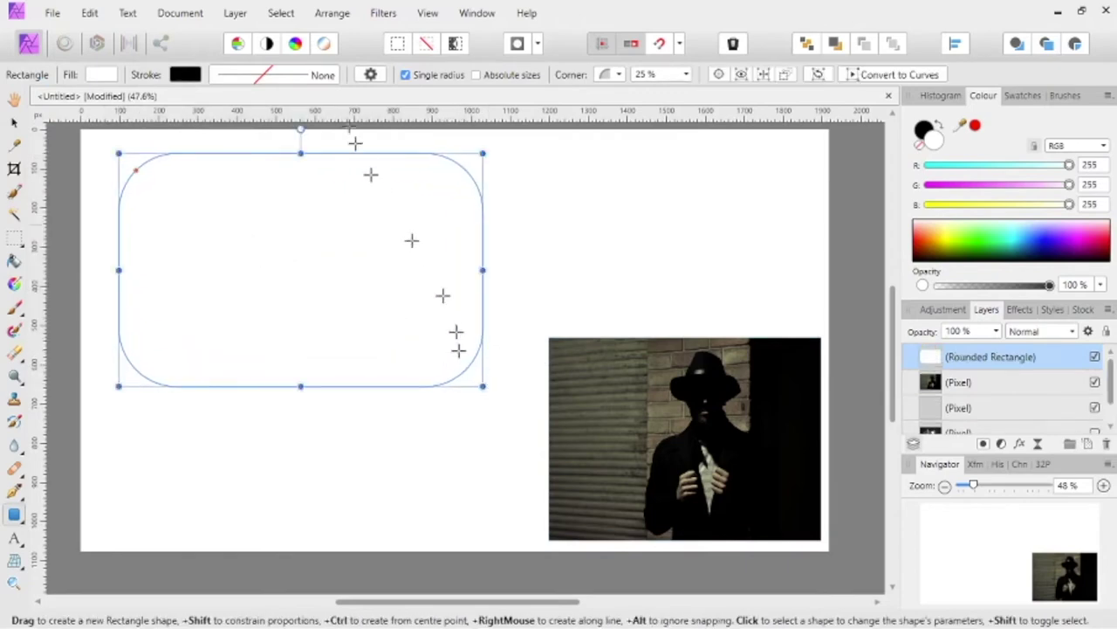
{"action": "left_click", "coordinate": [381, 14]}
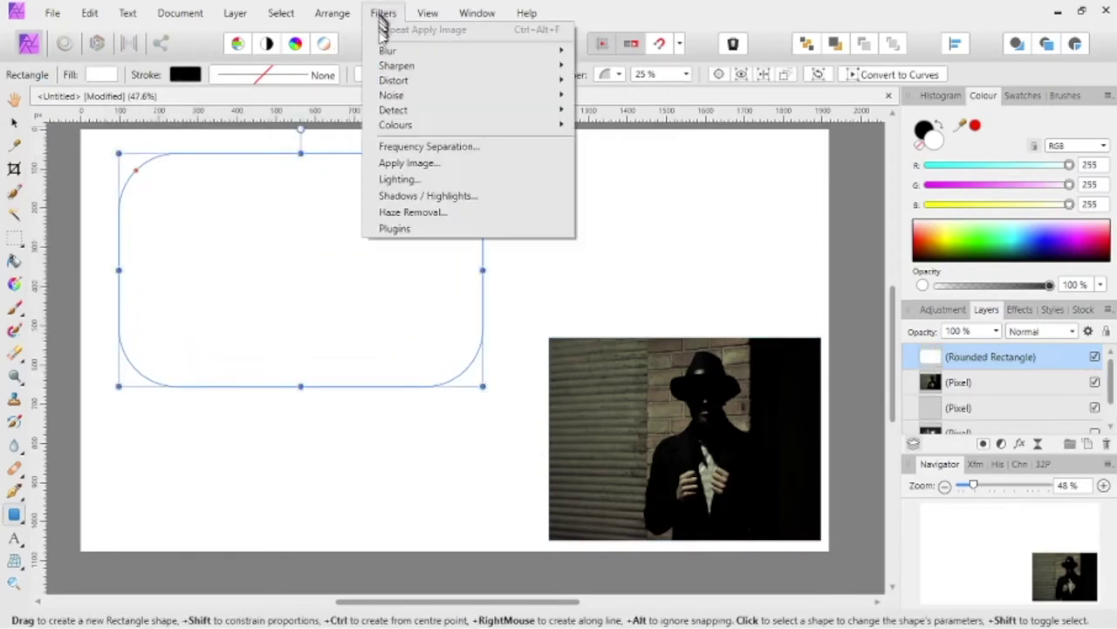
{"action": "left_click", "coordinate": [414, 166]}
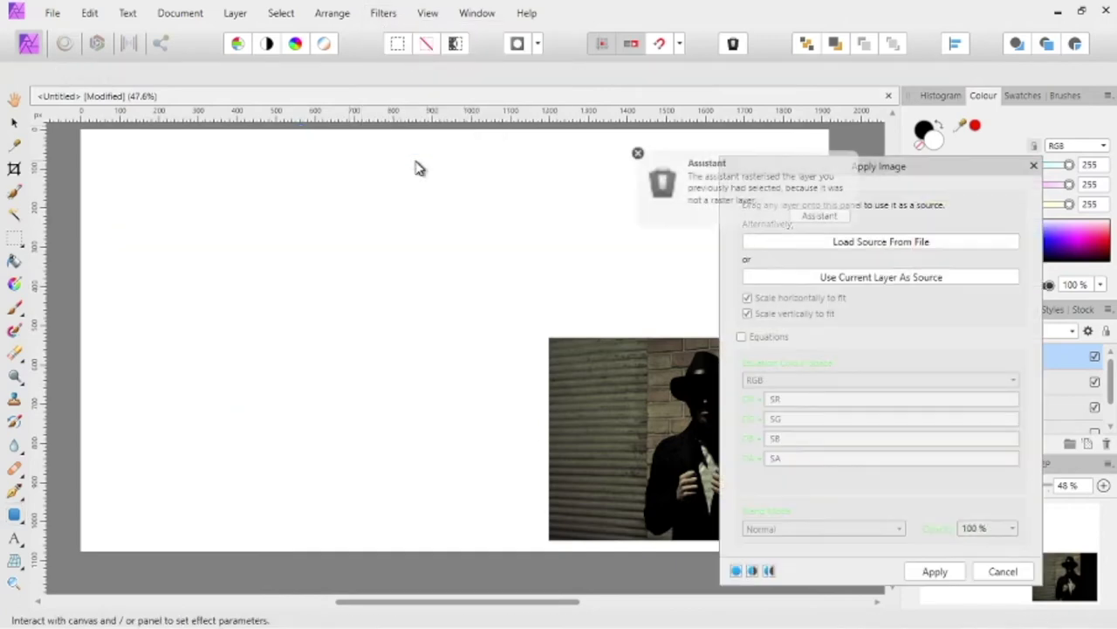
{"action": "left_click", "coordinate": [864, 245]}
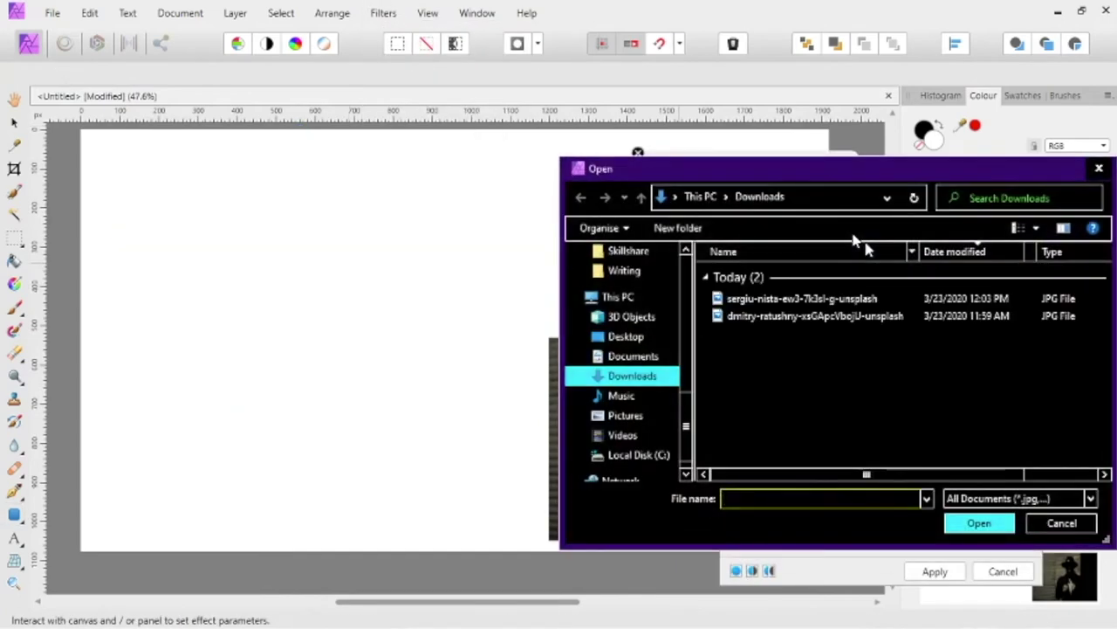
{"action": "left_click", "coordinate": [844, 301]}
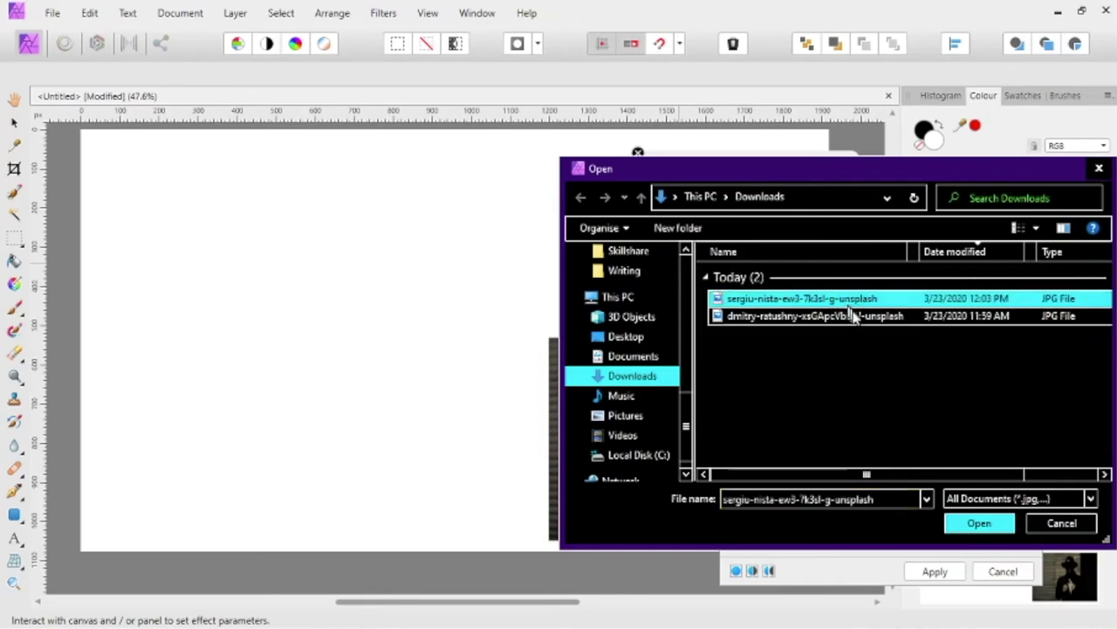
{"action": "left_click", "coordinate": [855, 318]}
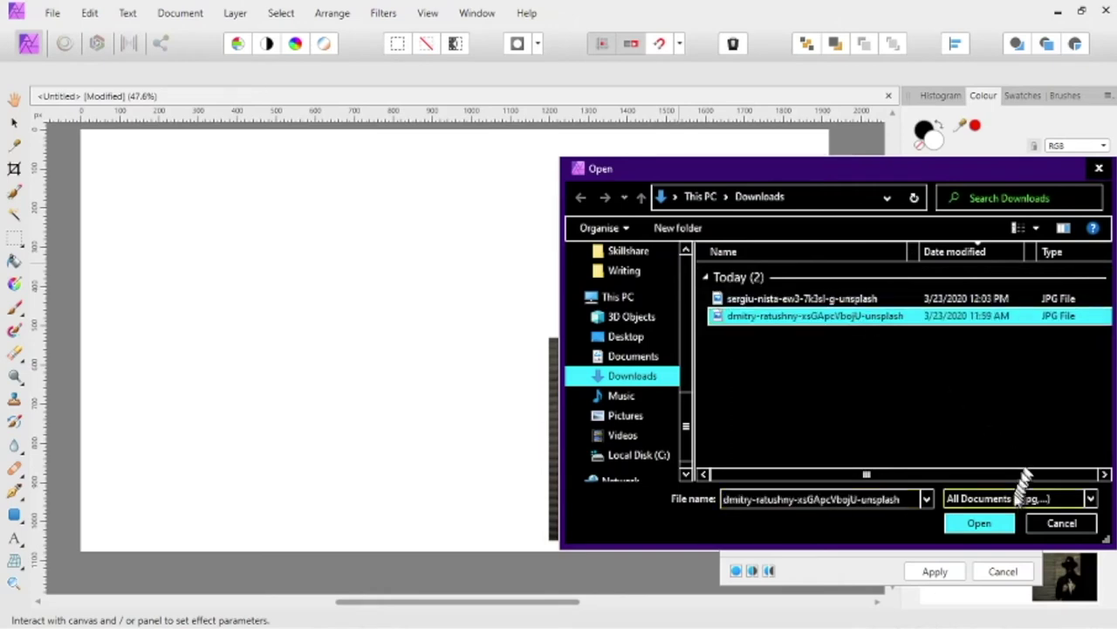
{"action": "left_click", "coordinate": [981, 523]}
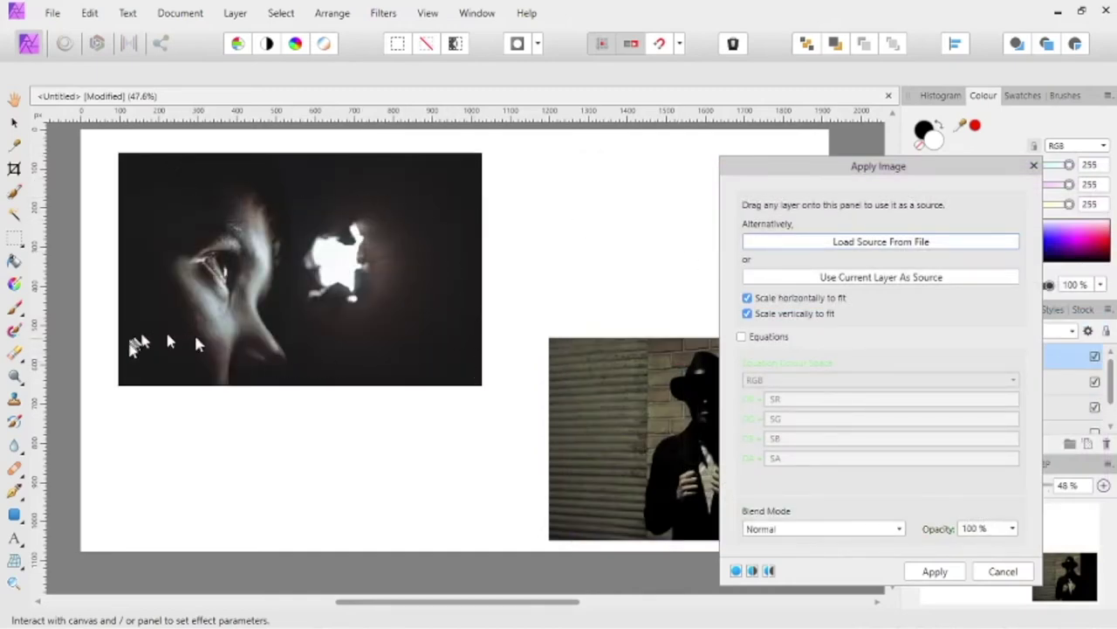
{"action": "left_click", "coordinate": [940, 570]}
{"action": "key", "text": "u"}
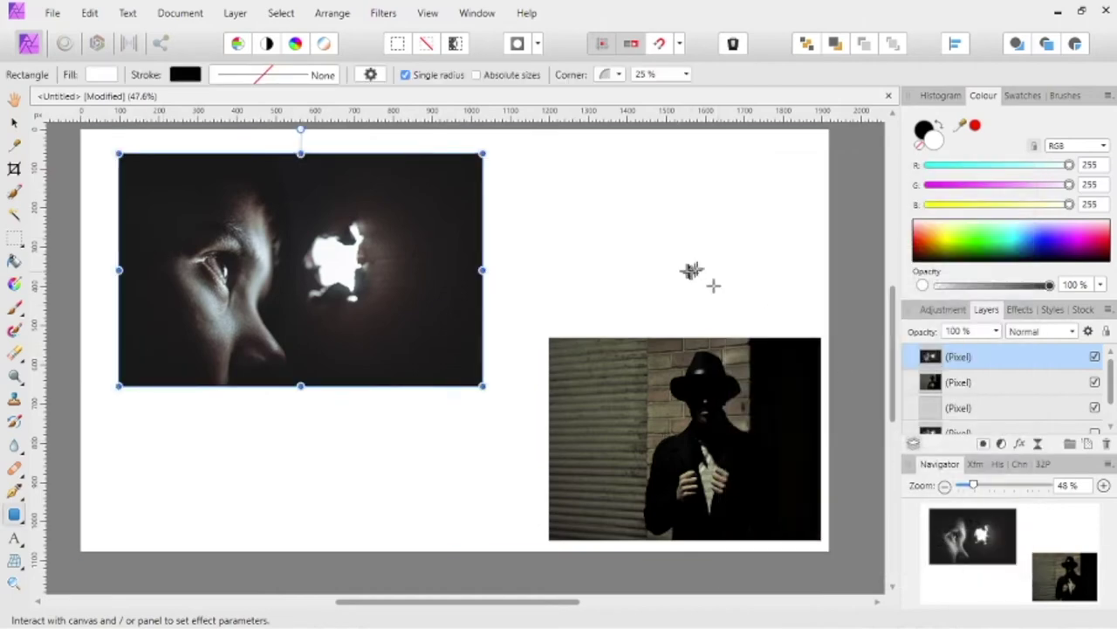
{"action": "key", "text": "ctrl+d"}
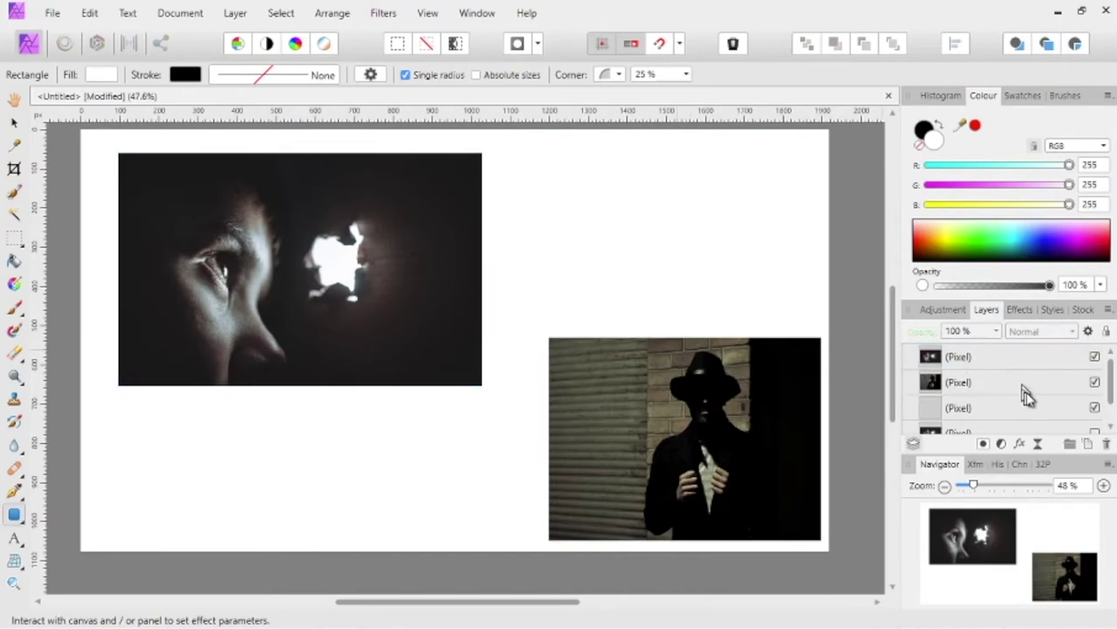
Keep the eye photo visible and reveal the hidden full-canvas face photo
{"action": "left_click", "coordinate": [1094, 384]}
{"action": "left_click", "coordinate": [1094, 384]}
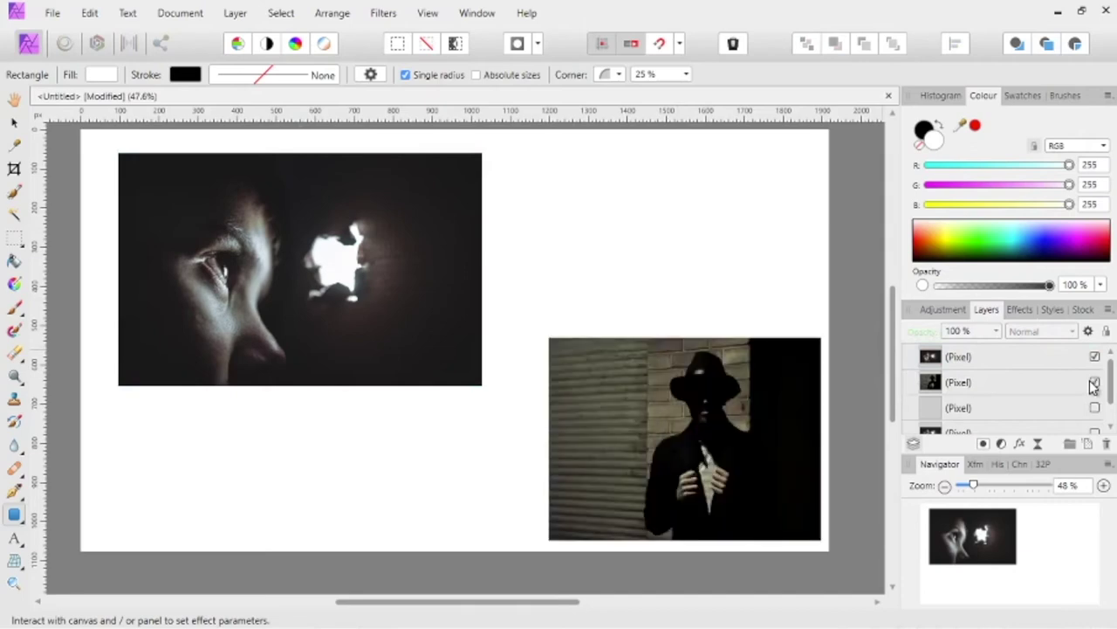
{"action": "left_click", "coordinate": [1095, 358]}
{"action": "left_click", "coordinate": [1095, 358]}
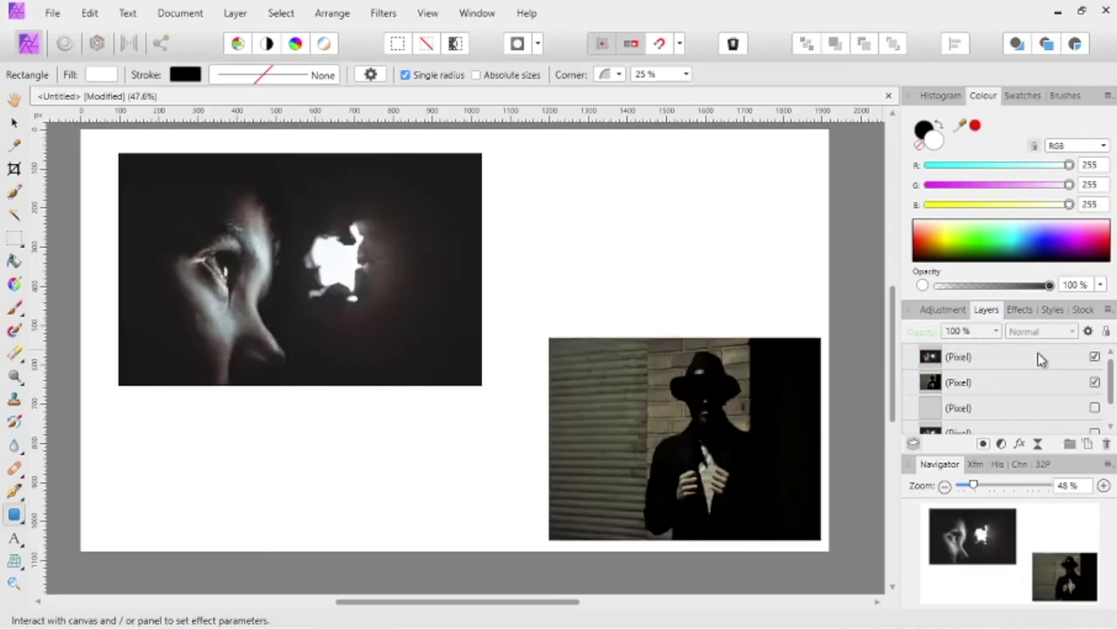
{"action": "scroll", "coordinate": [953, 393], "scroll_direction": "down", "scroll_amount": 1}
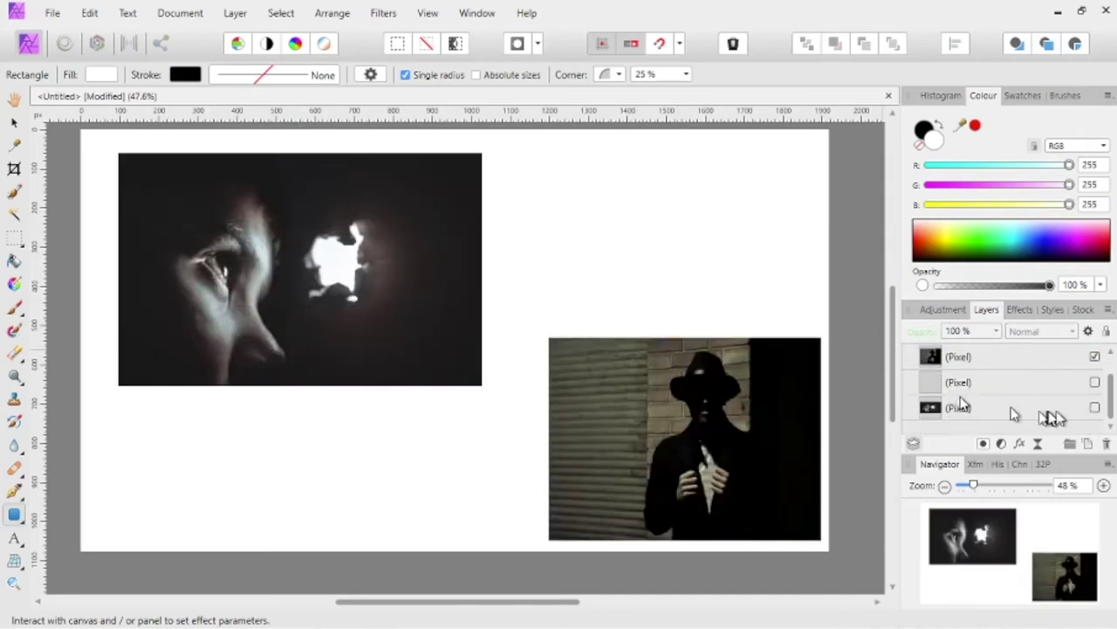
{"action": "left_click", "coordinate": [1094, 409]}
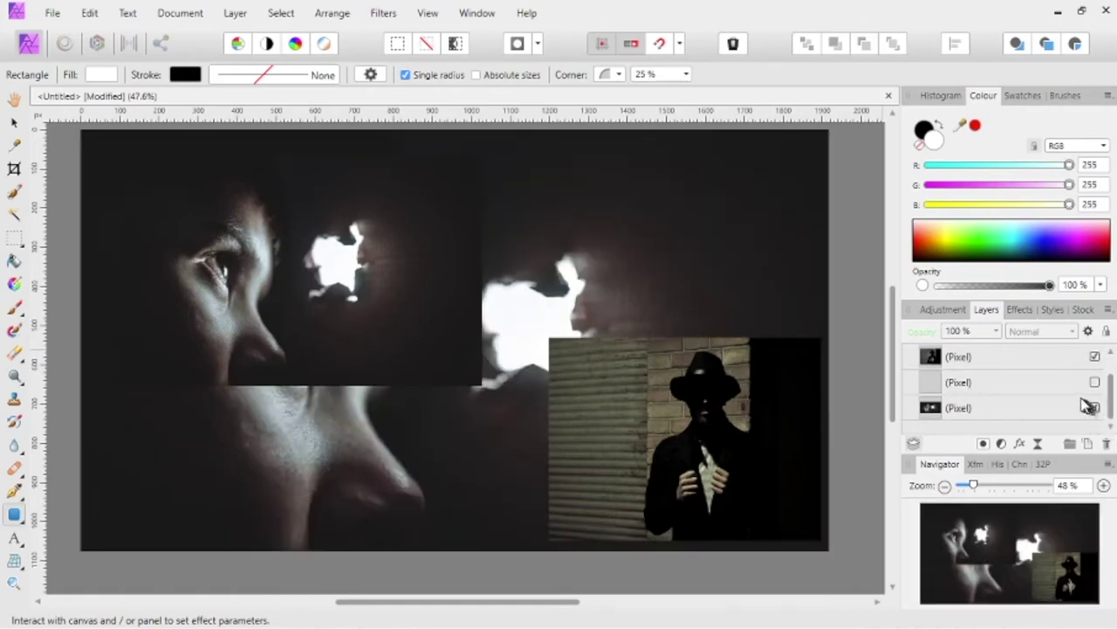
Reposition the eye photo block, leaving it at the top left of the canvas
{"action": "left_click", "coordinate": [12, 125]}
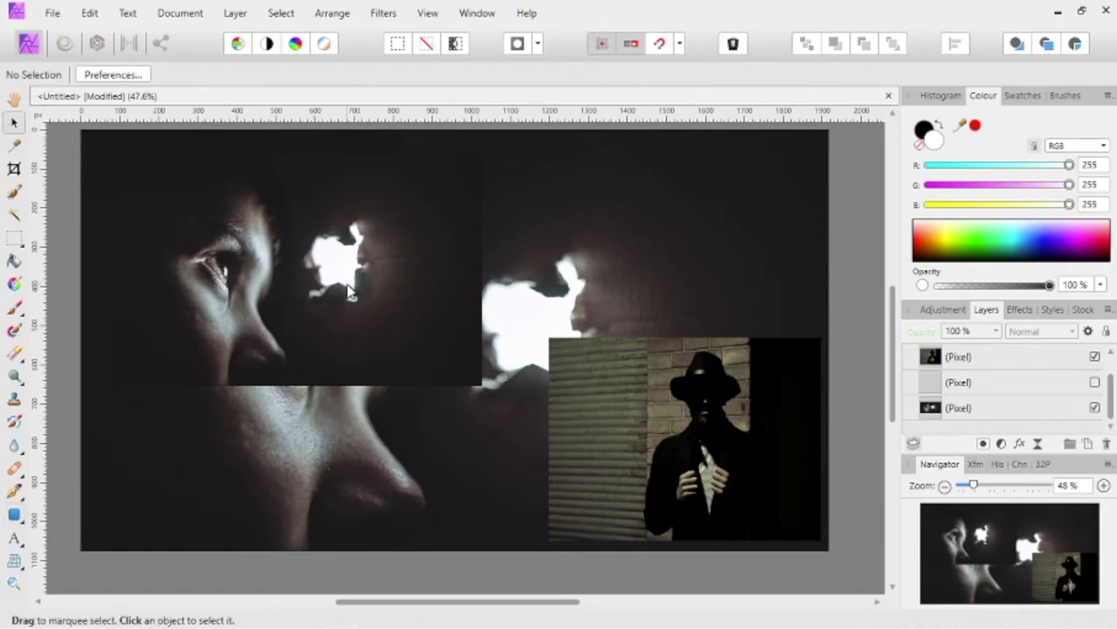
{"action": "left_click", "coordinate": [344, 288]}
{"action": "left_click_drag", "start_coordinate": [299, 274], "coordinate": [623, 252]}
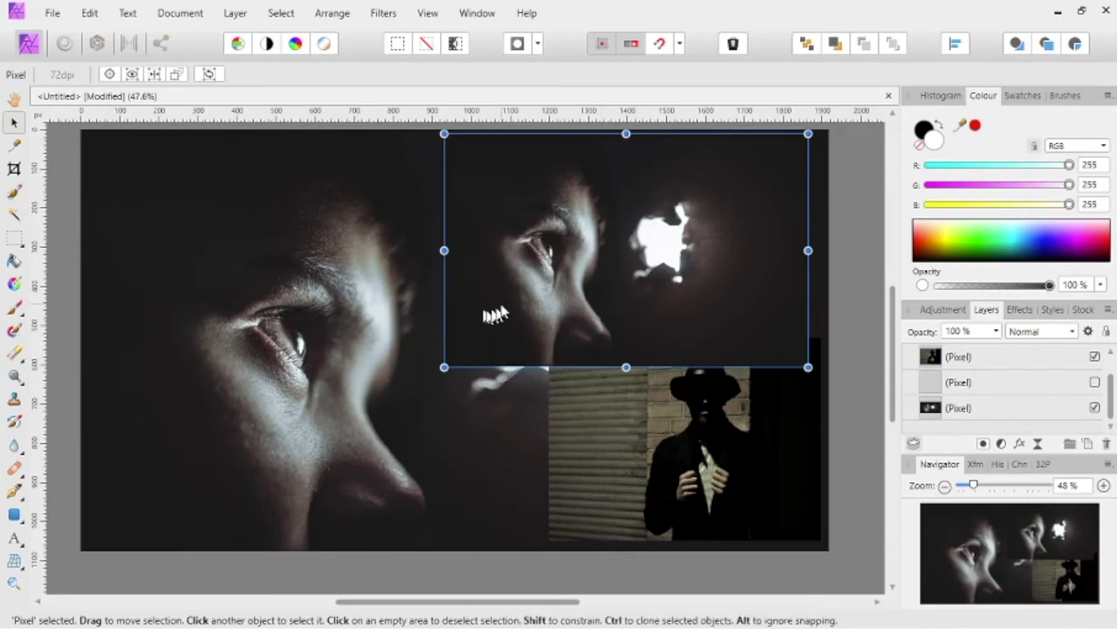
{"action": "left_click_drag", "start_coordinate": [561, 257], "coordinate": [234, 282]}
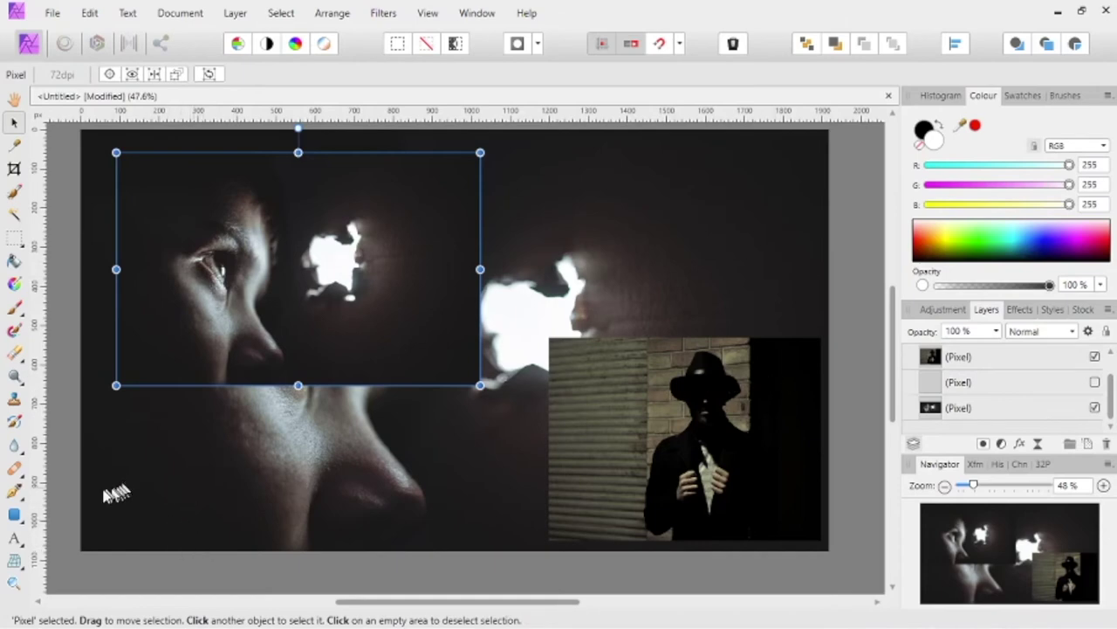
{"action": "left_click", "coordinate": [1059, 358]}
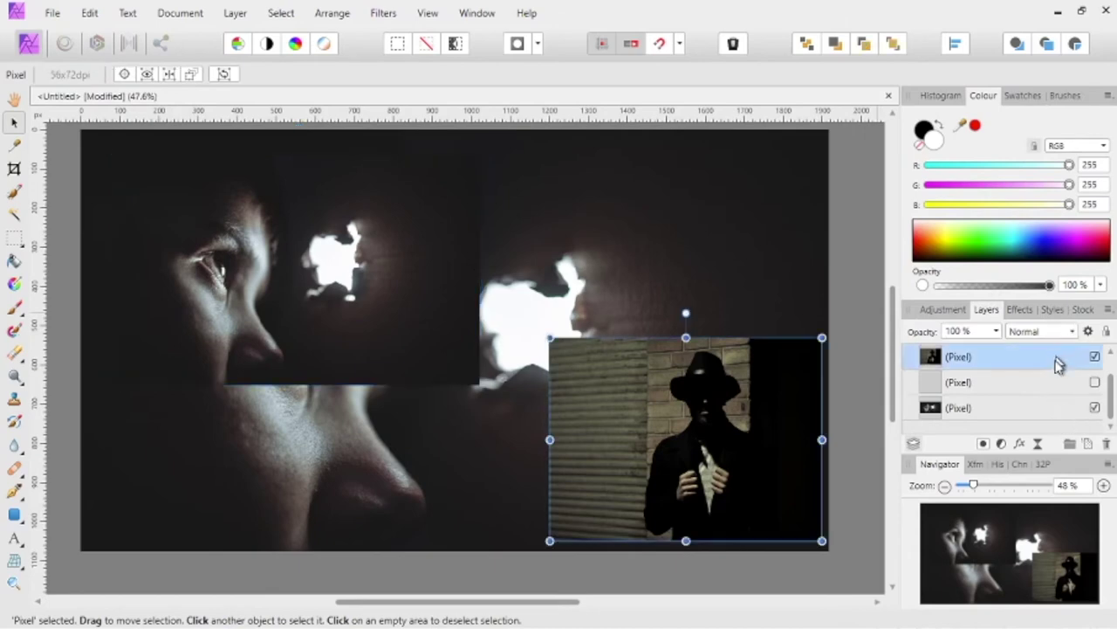
Add a new pixel layer and draw a white rounded rectangle across the upper middle
{"action": "left_click", "coordinate": [1088, 443]}
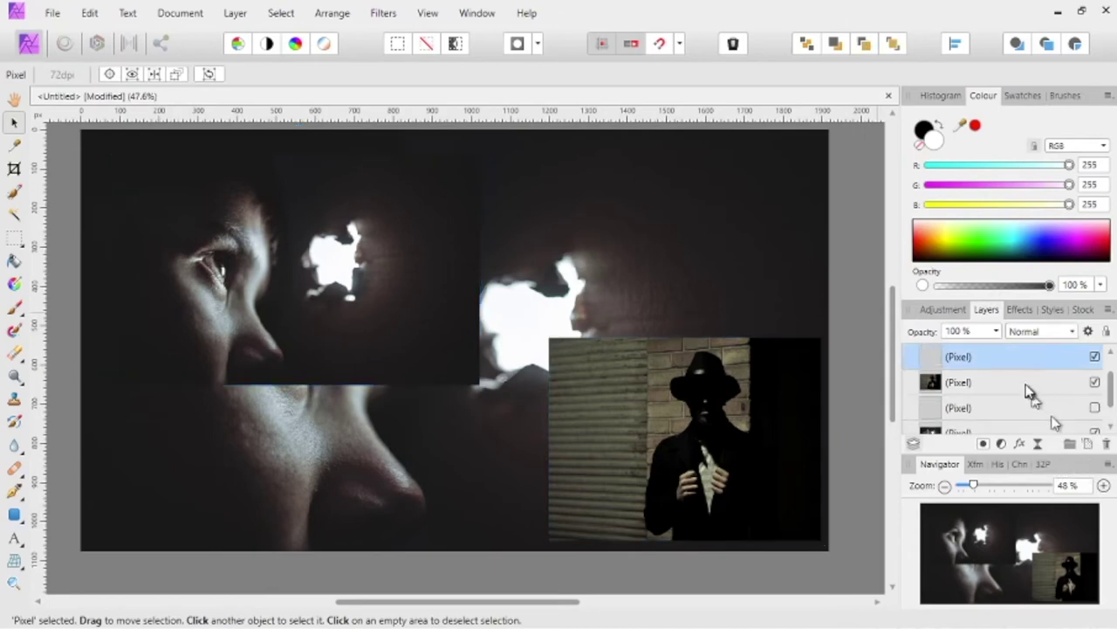
{"action": "double_click", "coordinate": [1004, 358]}
{"action": "left_click", "coordinate": [932, 363]}
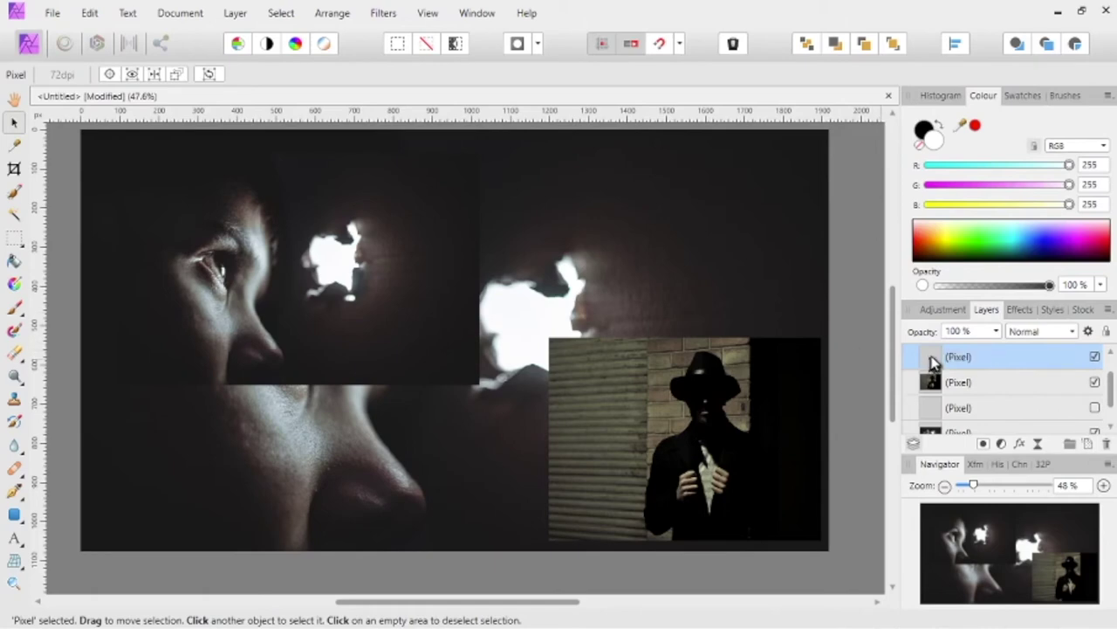
{"action": "left_click", "coordinate": [13, 515]}
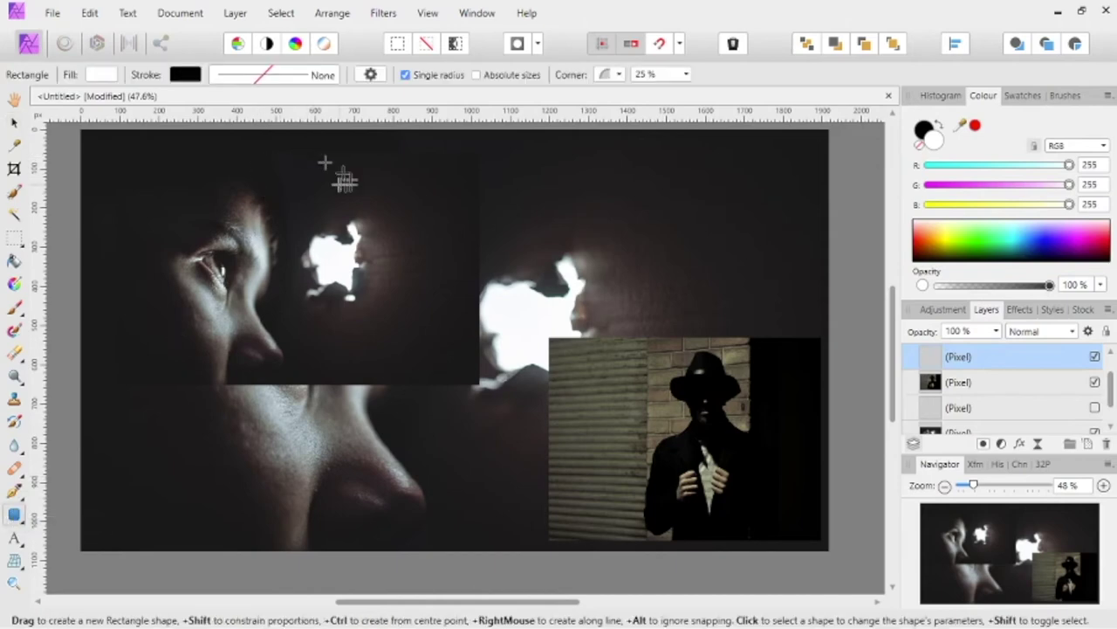
{"action": "left_click_drag", "start_coordinate": [299, 171], "coordinate": [658, 382]}
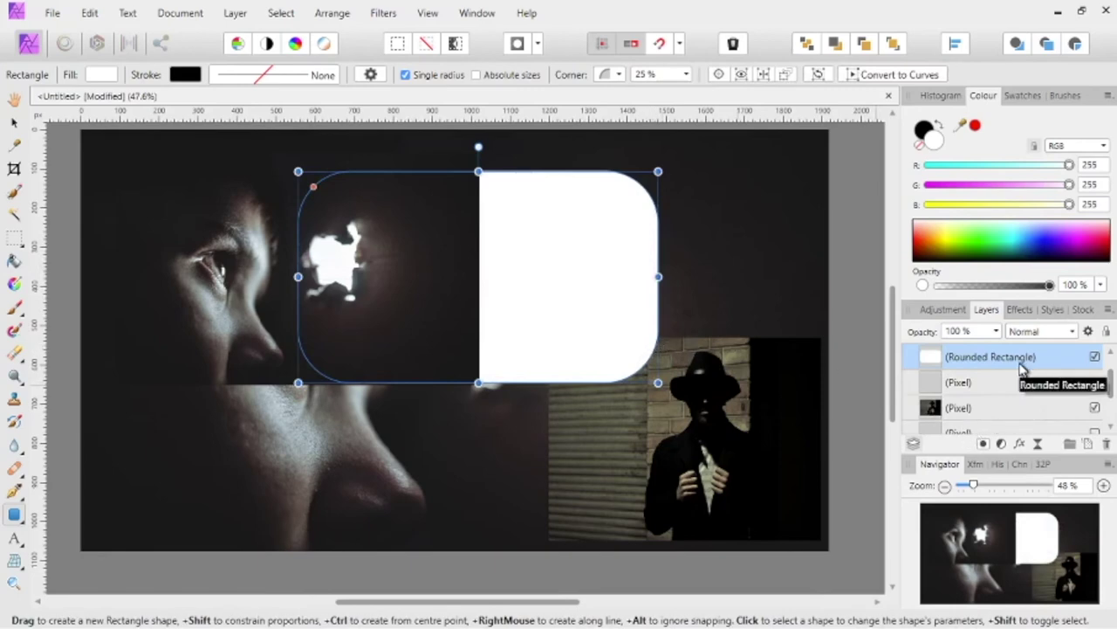
Stack the man-in-hat photo above the rounded rectangle and move the rectangle upper right
{"action": "left_click", "coordinate": [1011, 416]}
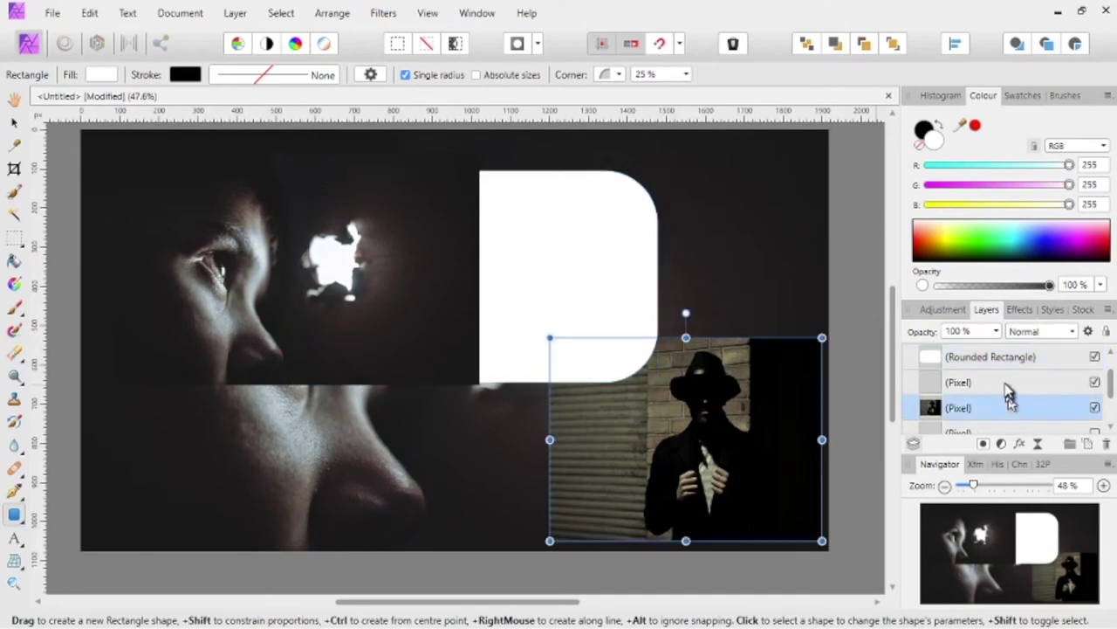
{"action": "left_click", "coordinate": [1013, 389]}
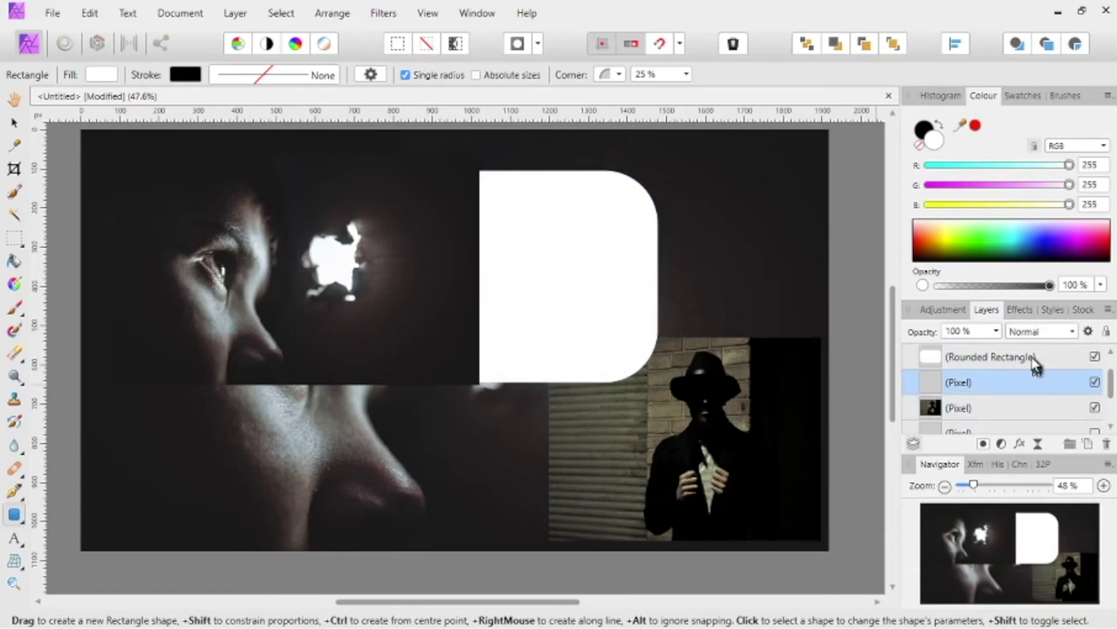
{"action": "left_click_drag", "start_coordinate": [1013, 400], "coordinate": [1044, 462]}
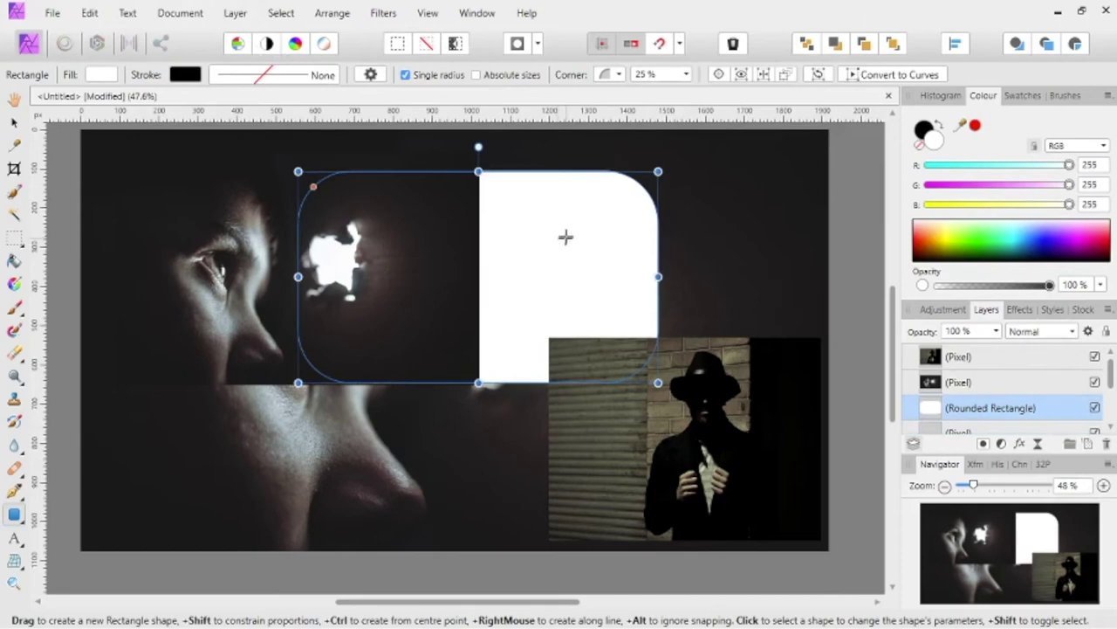
{"action": "left_click", "coordinate": [13, 122]}
{"action": "left_click_drag", "start_coordinate": [452, 276], "coordinate": [606, 239]}
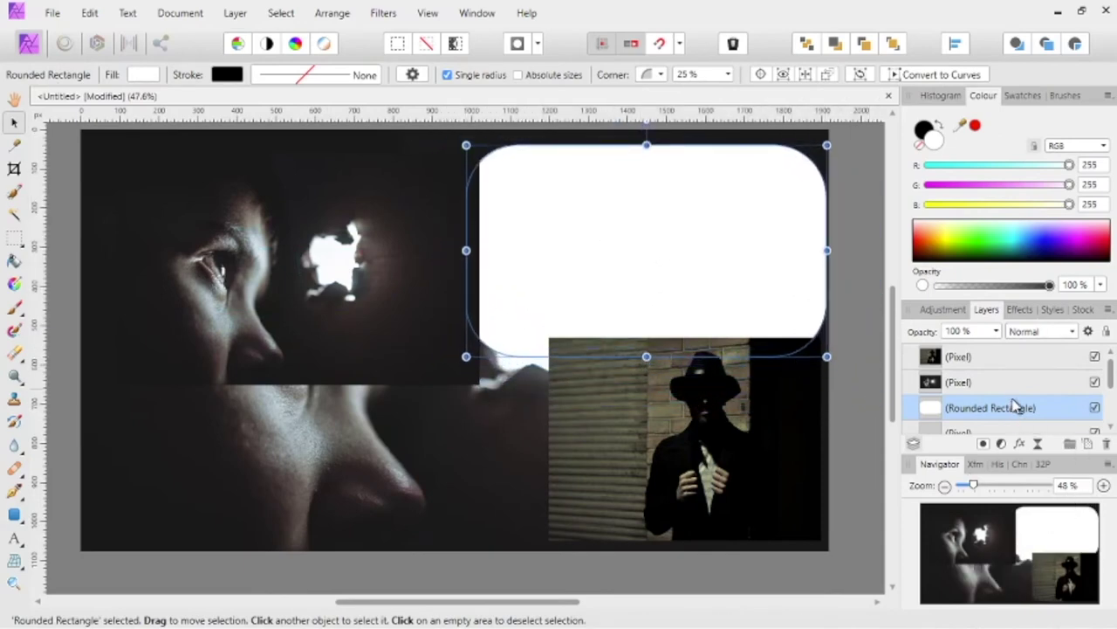
Hide the man-in-hat and face photos, raise the rounded rectangle, and keep the eye photo shown
{"action": "left_click", "coordinate": [1094, 356]}
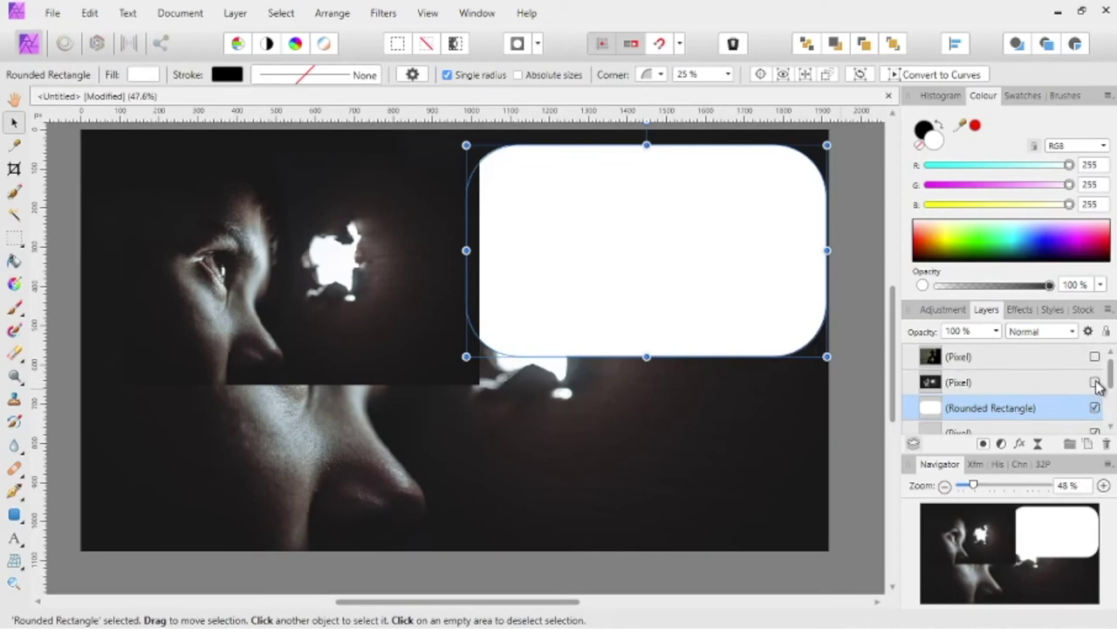
{"action": "left_click", "coordinate": [1096, 383]}
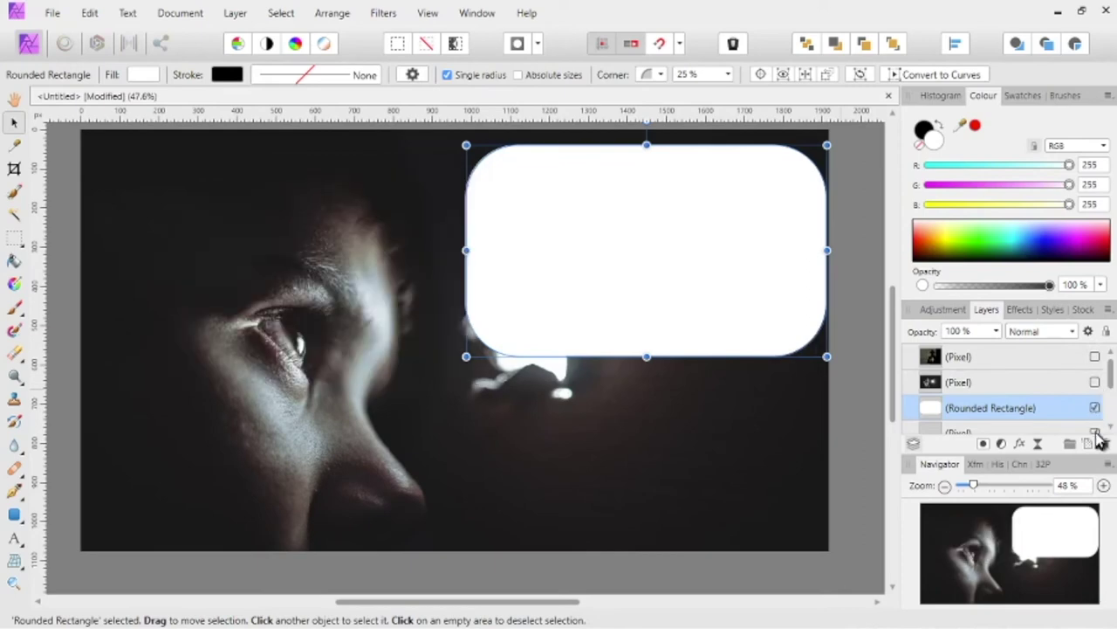
{"action": "key", "text": "ctrl+]"}
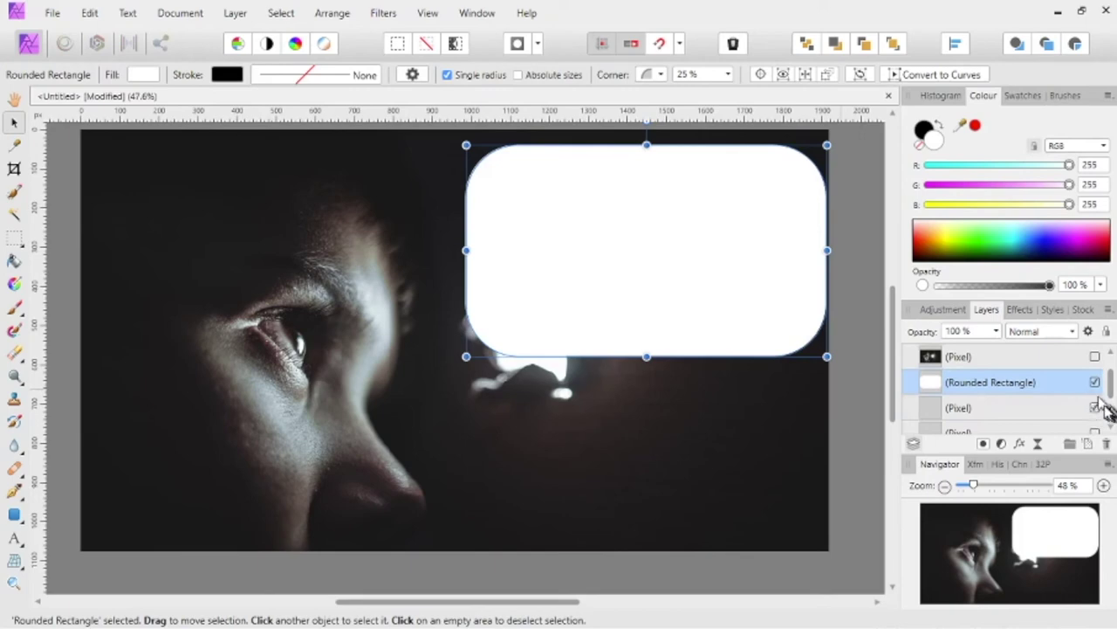
{"action": "scroll", "coordinate": [1091, 408], "scroll_direction": "down", "scroll_amount": 2}
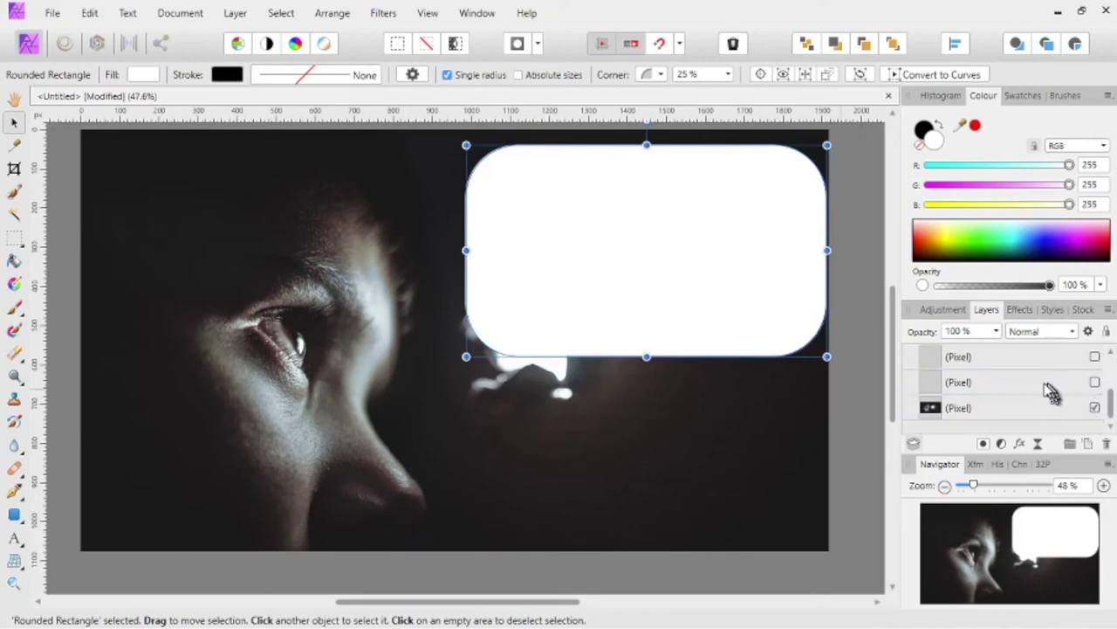
{"action": "left_click", "coordinate": [1094, 408]}
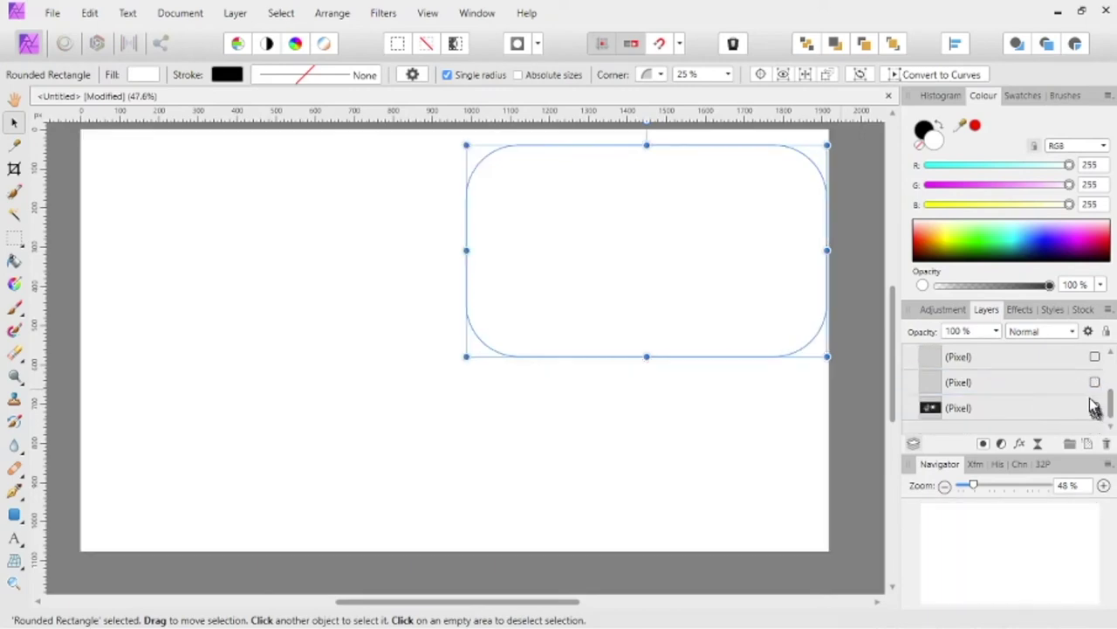
{"action": "scroll", "coordinate": [1058, 395], "scroll_direction": "up", "scroll_amount": 1}
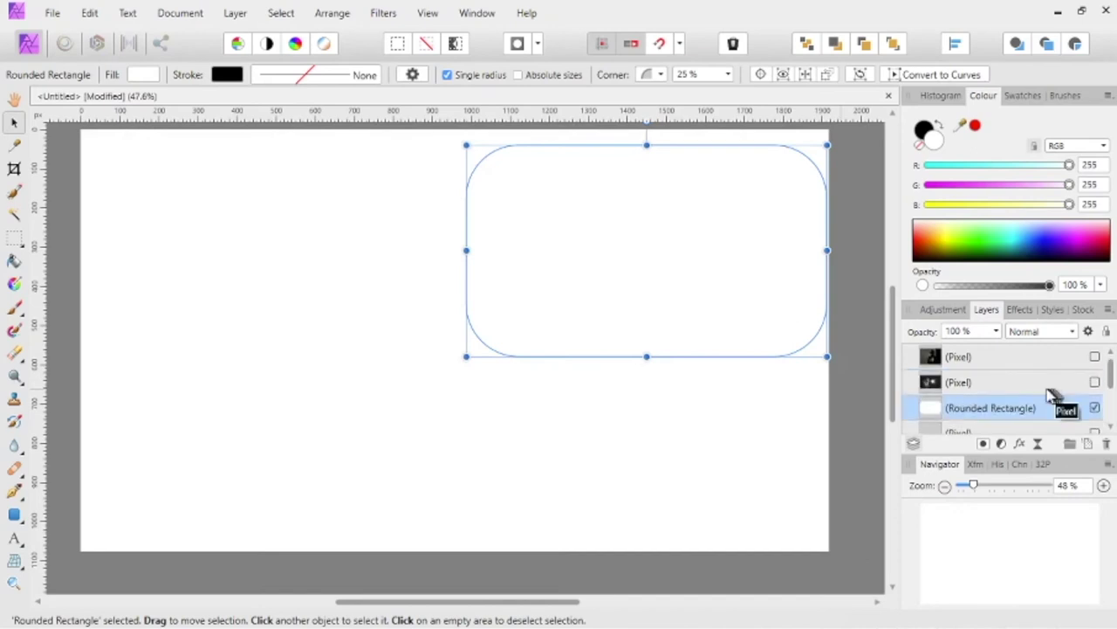
{"action": "left_click", "coordinate": [1096, 384]}
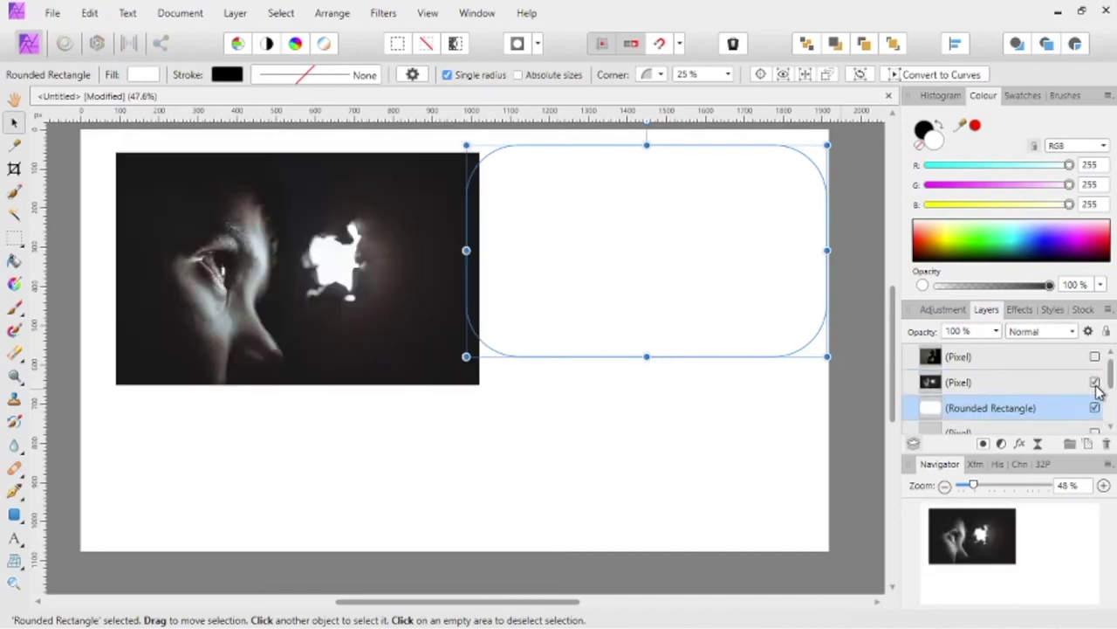
Move the rounded rectangle over the eye photo and nest the photo inside it as a clip
{"action": "left_click_drag", "start_coordinate": [626, 262], "coordinate": [301, 276]}
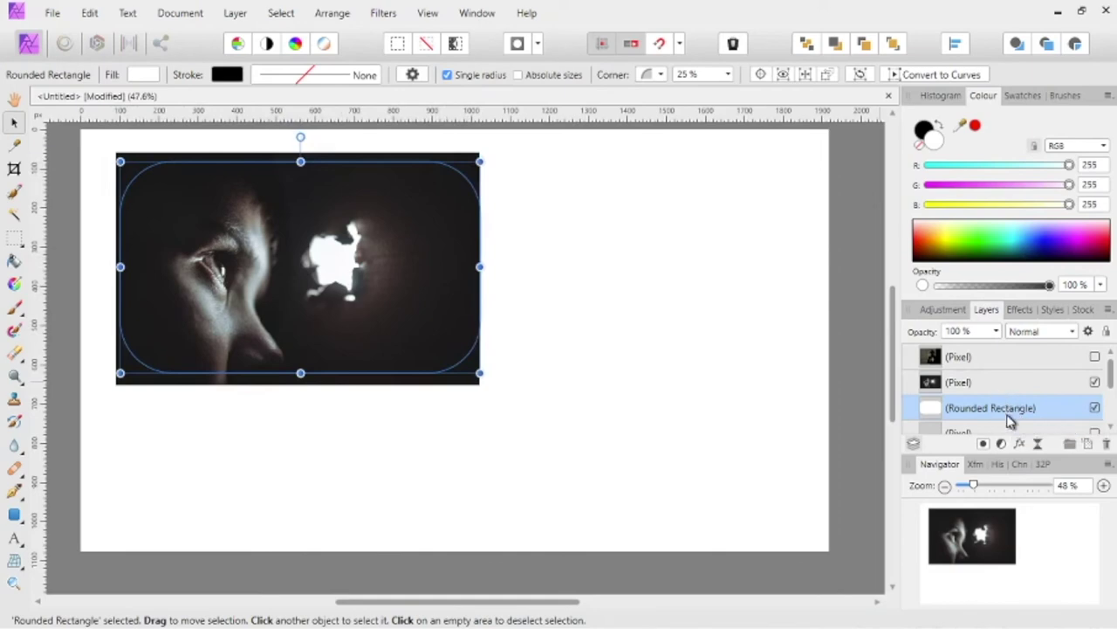
{"action": "left_click_drag", "start_coordinate": [1011, 422], "coordinate": [1004, 395]}
{"action": "left_click_drag", "start_coordinate": [1000, 404], "coordinate": [1002, 414]}
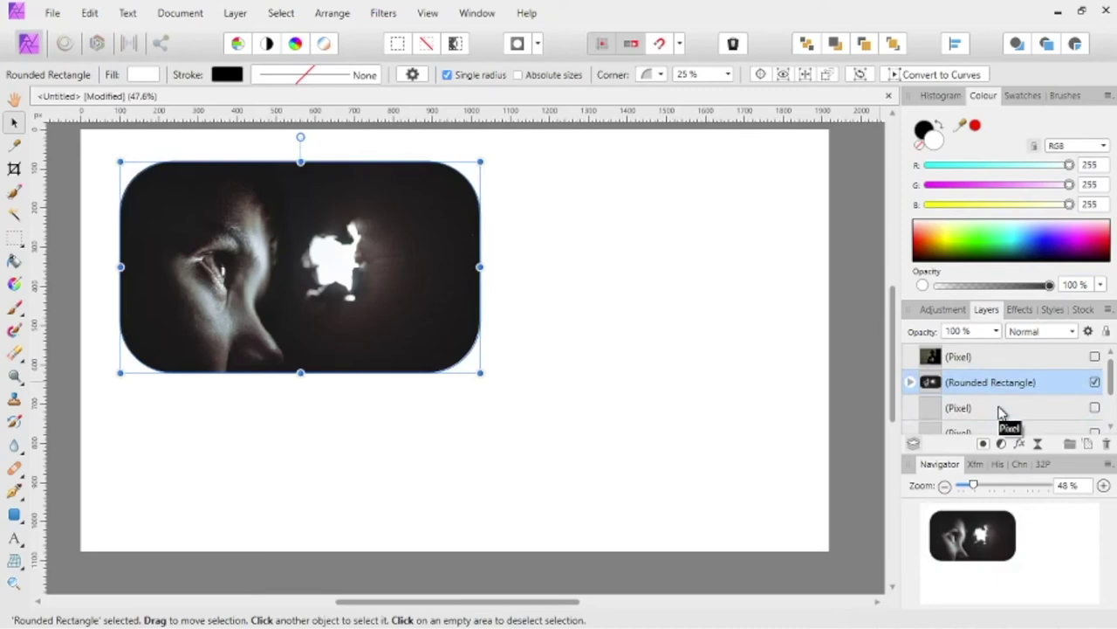
{"action": "left_click", "coordinate": [587, 260]}
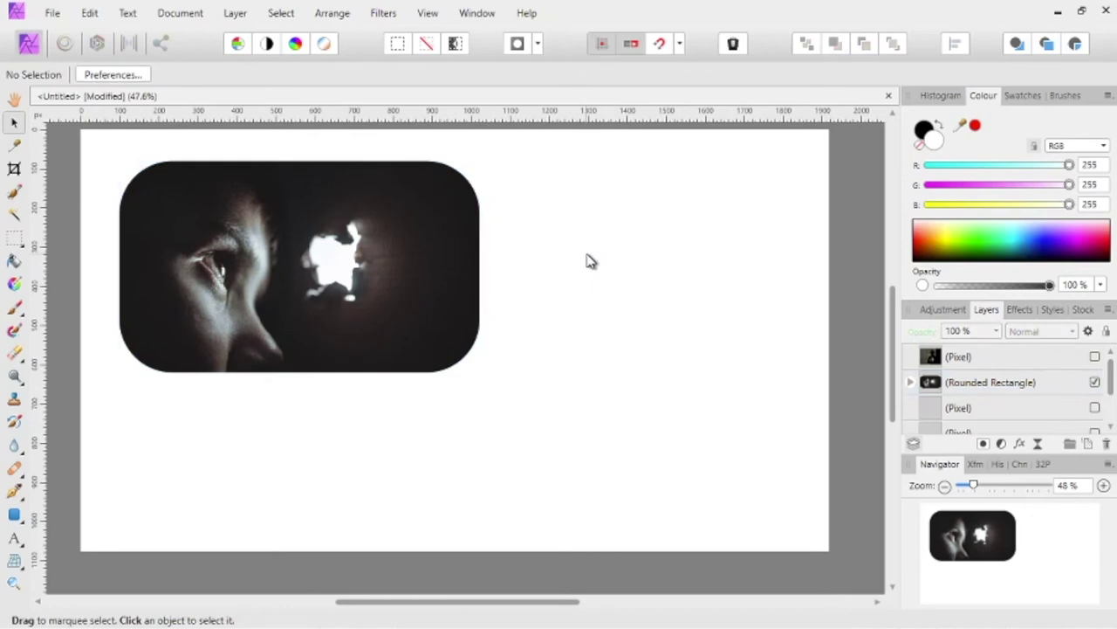
{"action": "left_click_drag", "start_coordinate": [1008, 412], "coordinate": [913, 390]}
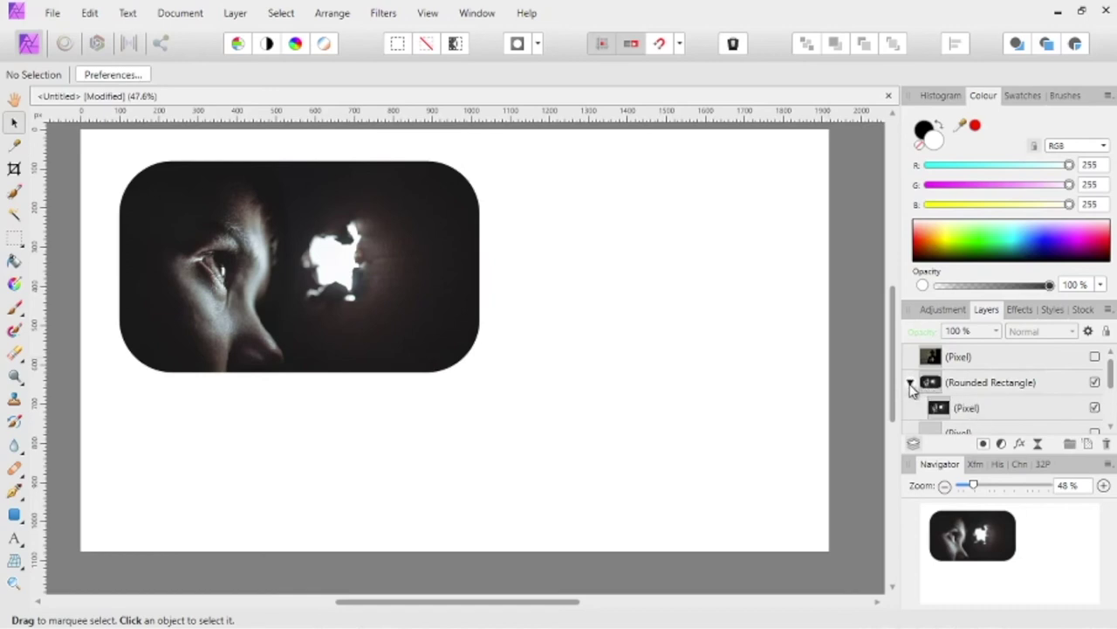
{"action": "left_click", "coordinate": [911, 386]}
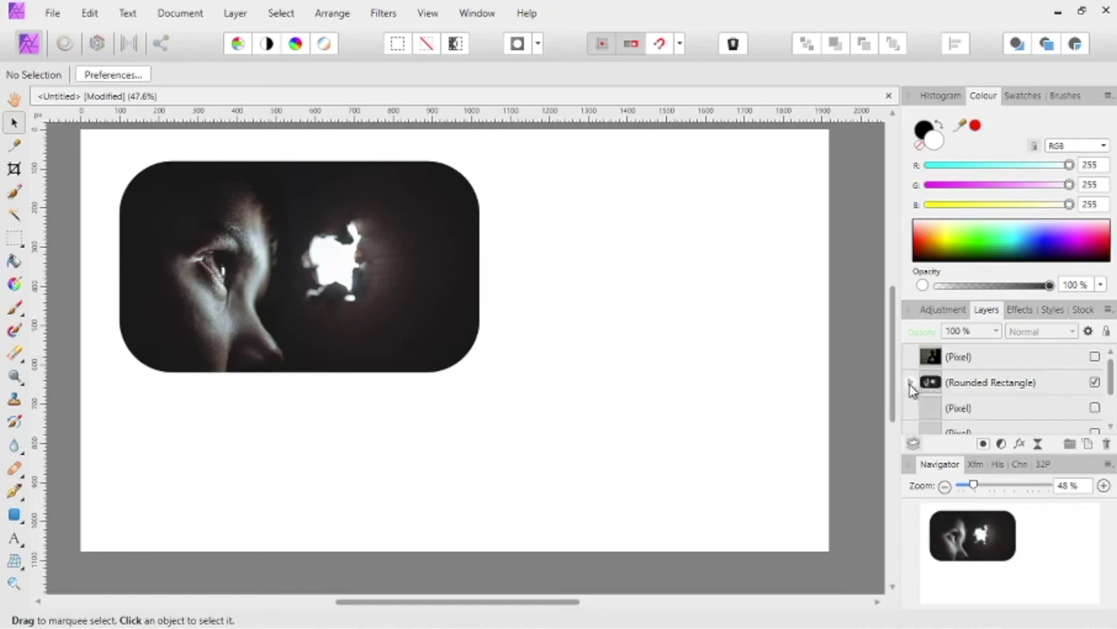
{"action": "left_click", "coordinate": [1096, 383]}
{"action": "left_click", "coordinate": [1096, 383]}
{"action": "left_click_drag", "start_coordinate": [1019, 384], "coordinate": [1001, 363]}
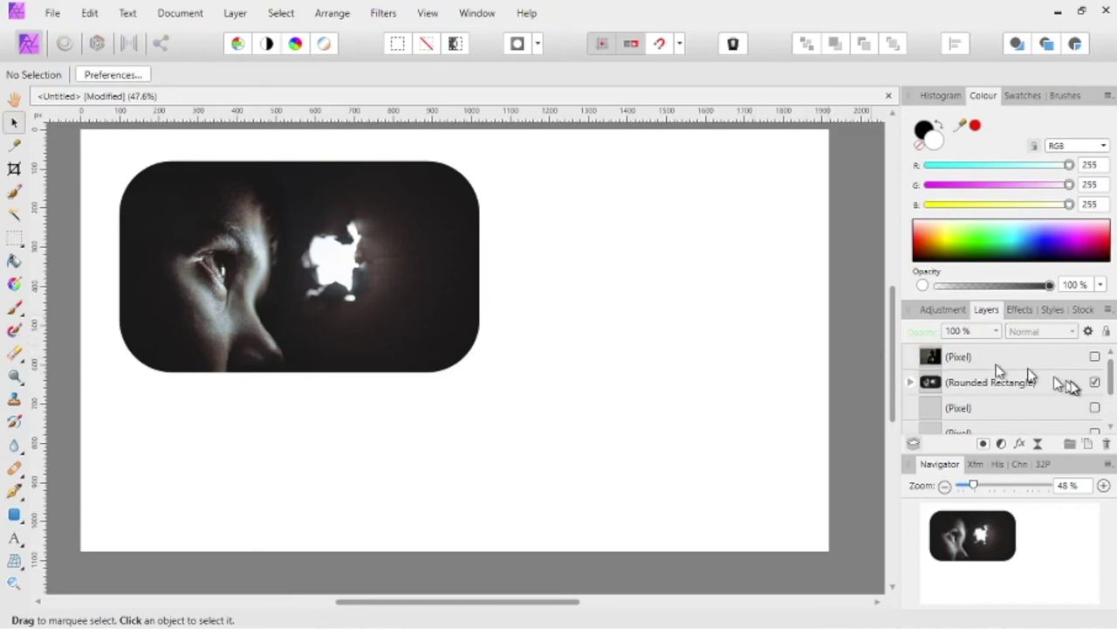
Add a top Pixel layer, hide the clipped eye photo, and flood-fill the new layer white
{"action": "left_click", "coordinate": [1086, 443]}
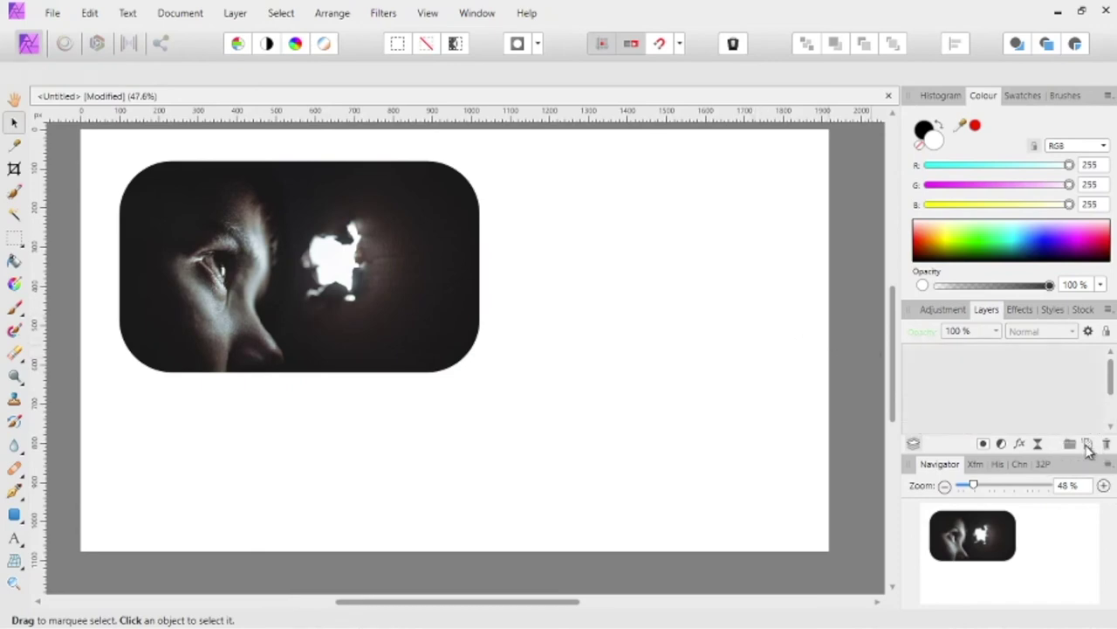
{"action": "double_click", "coordinate": [1032, 360]}
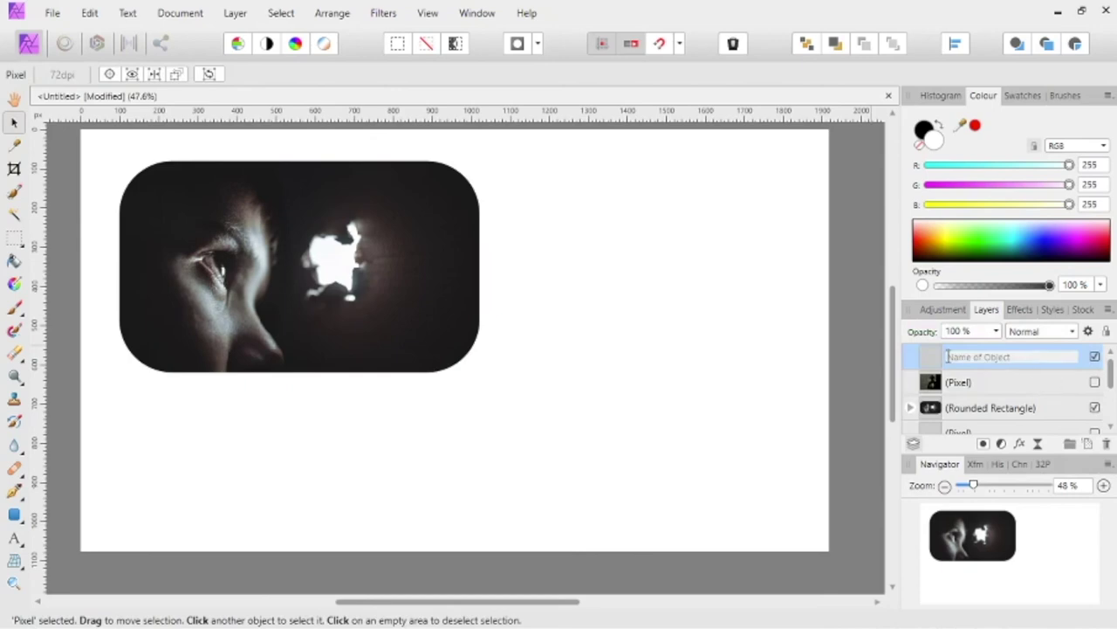
{"action": "left_click", "coordinate": [928, 358]}
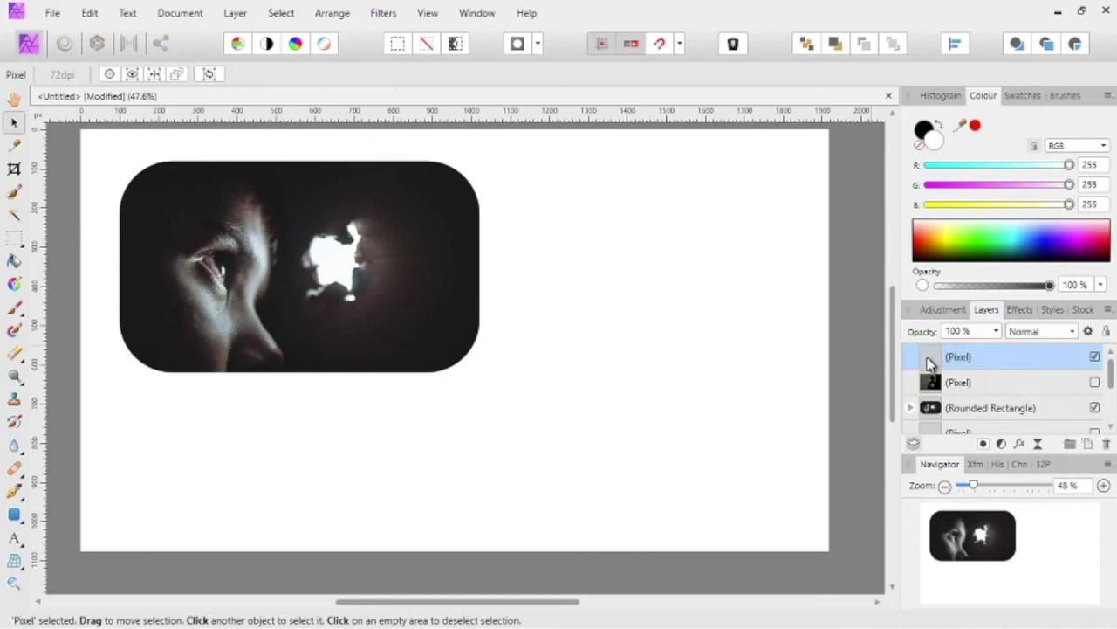
{"action": "left_click", "coordinate": [1095, 408]}
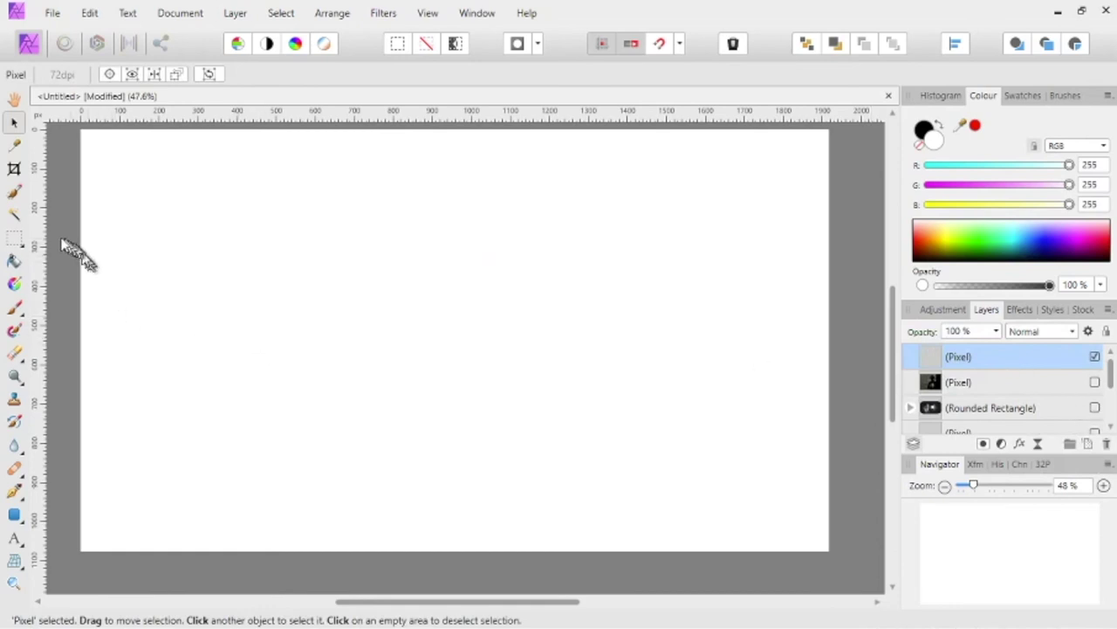
{"action": "left_click", "coordinate": [14, 261]}
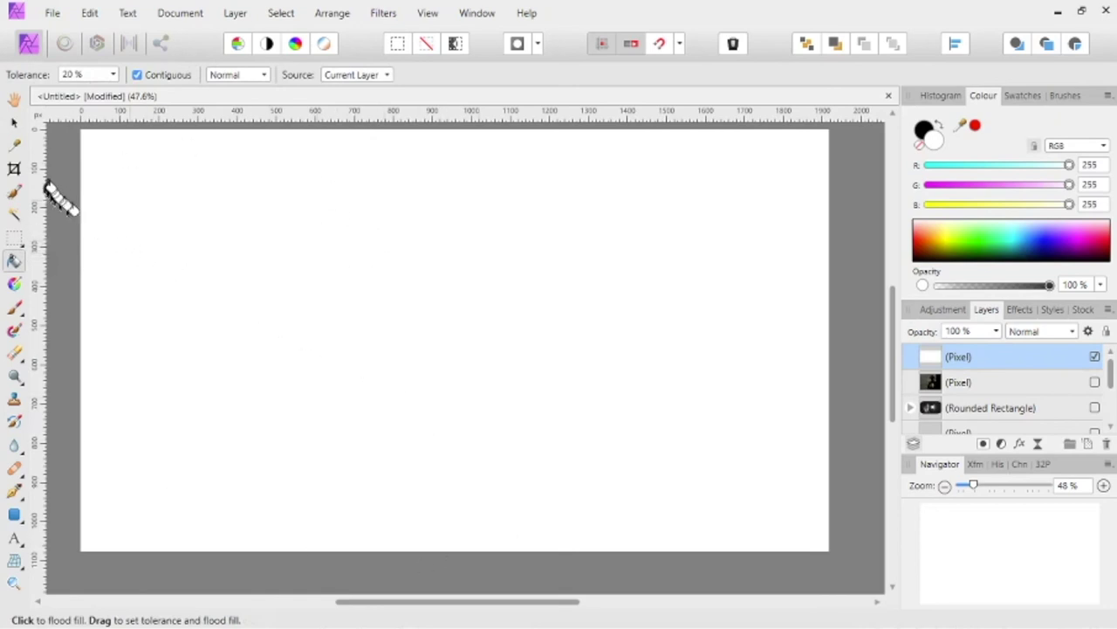
{"action": "left_click", "coordinate": [14, 123]}
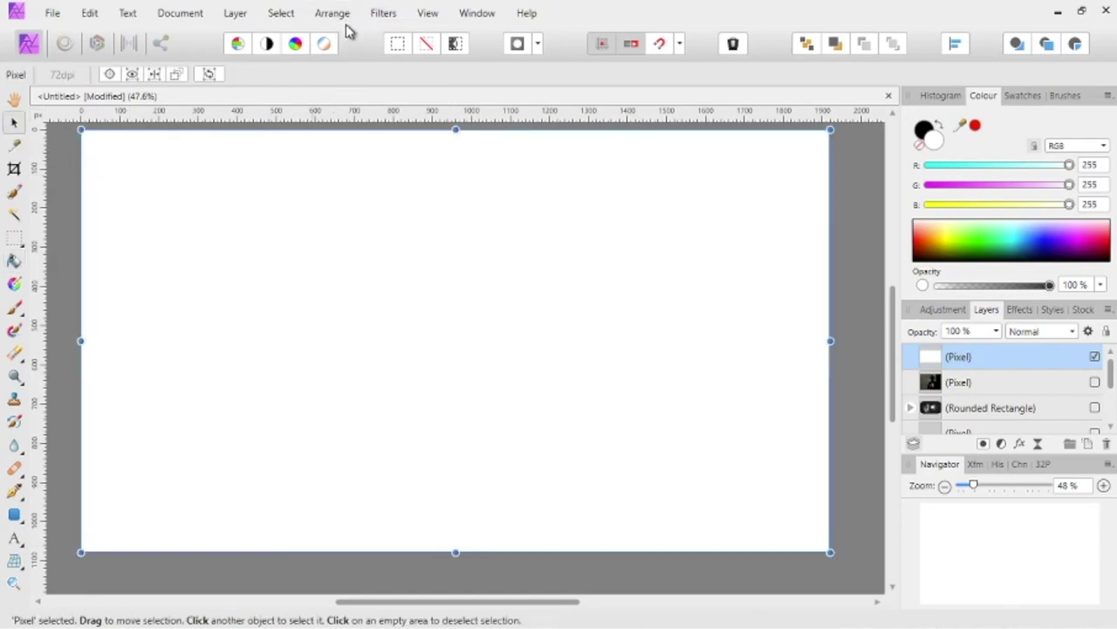
{"action": "left_click", "coordinate": [388, 13]}
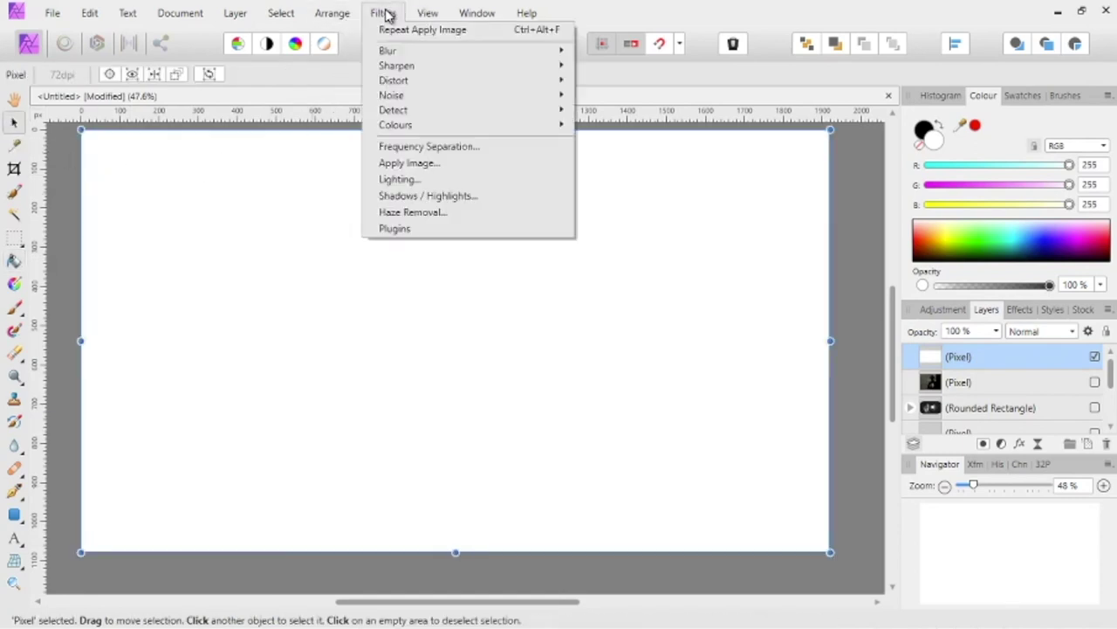
Apply Image with the man-in-hat photo, keeping horizontal and vertical Scale to fit ticked
{"action": "left_click", "coordinate": [432, 166]}
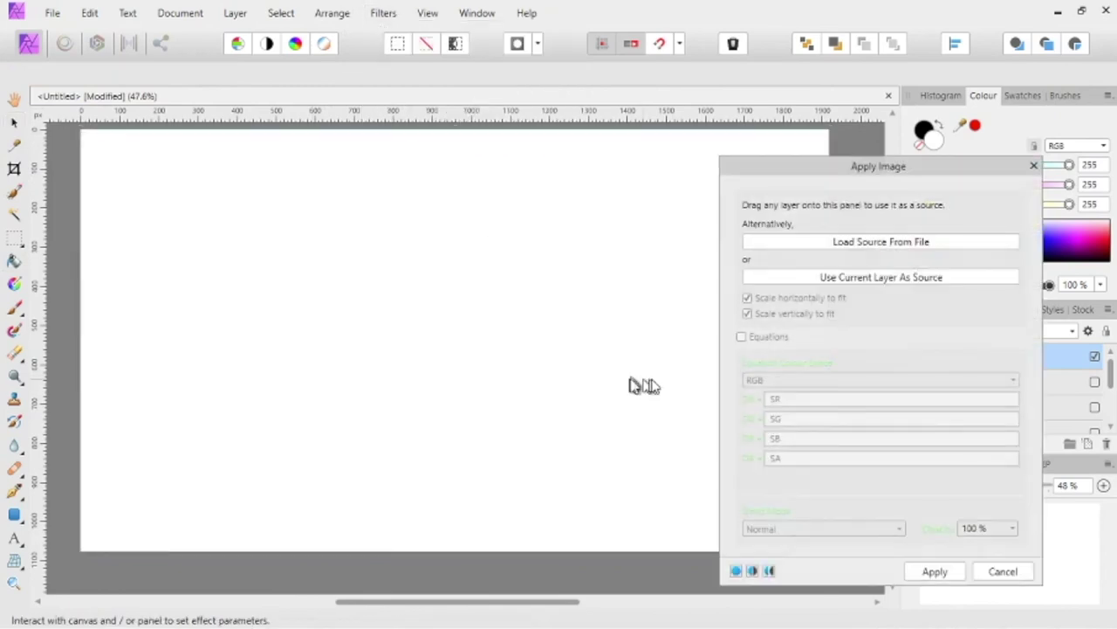
{"action": "left_click", "coordinate": [866, 244]}
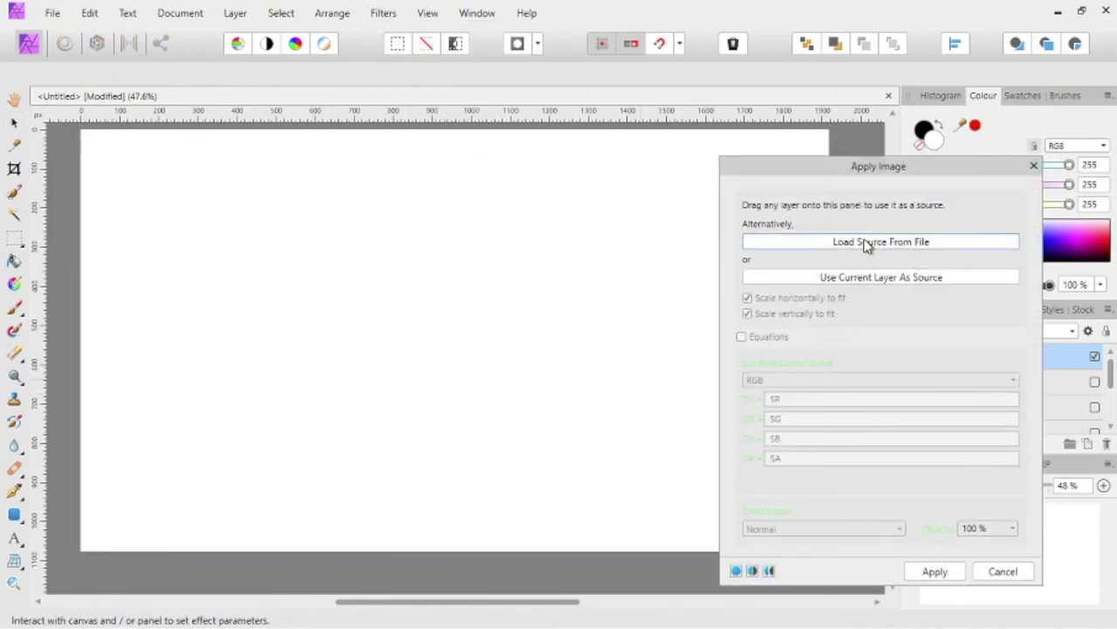
{"action": "left_click", "coordinate": [814, 299]}
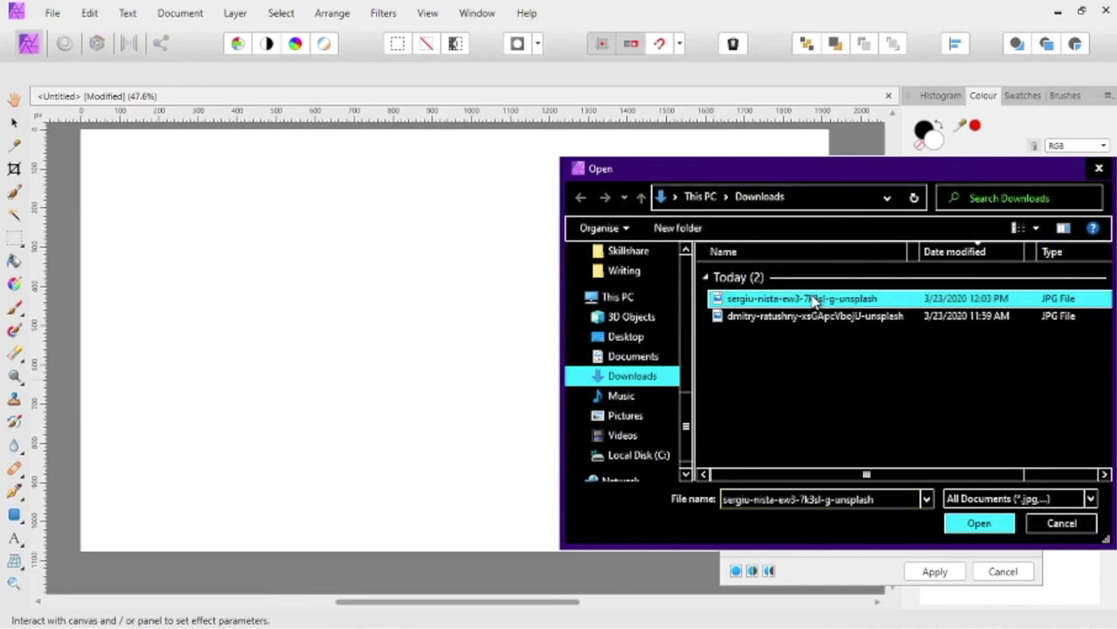
{"action": "left_click", "coordinate": [975, 521]}
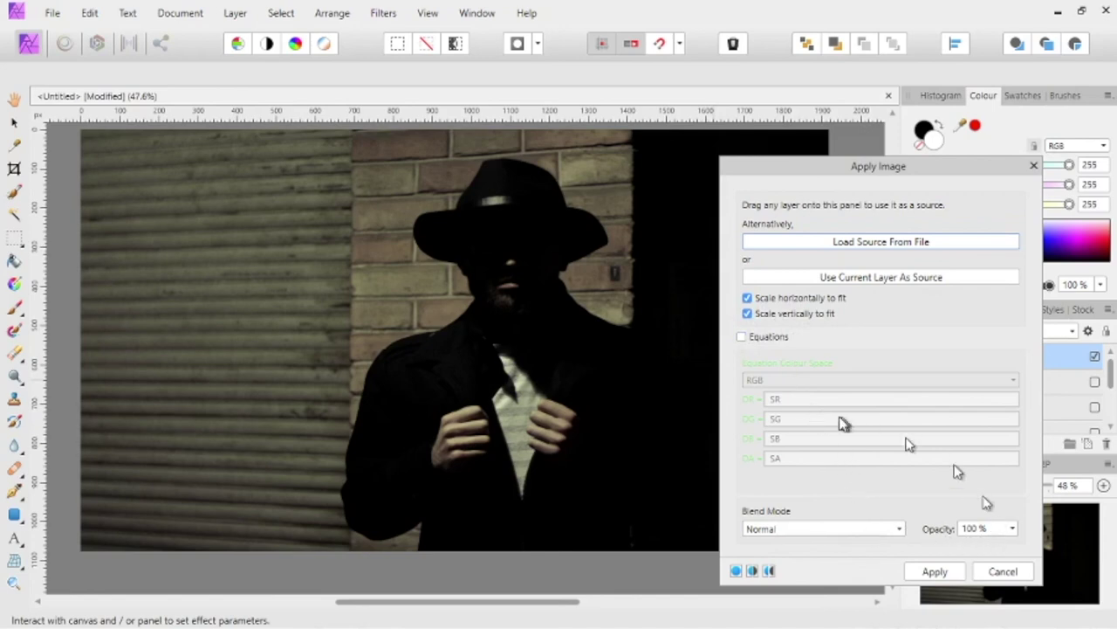
{"action": "left_click", "coordinate": [748, 314]}
{"action": "left_click", "coordinate": [747, 298]}
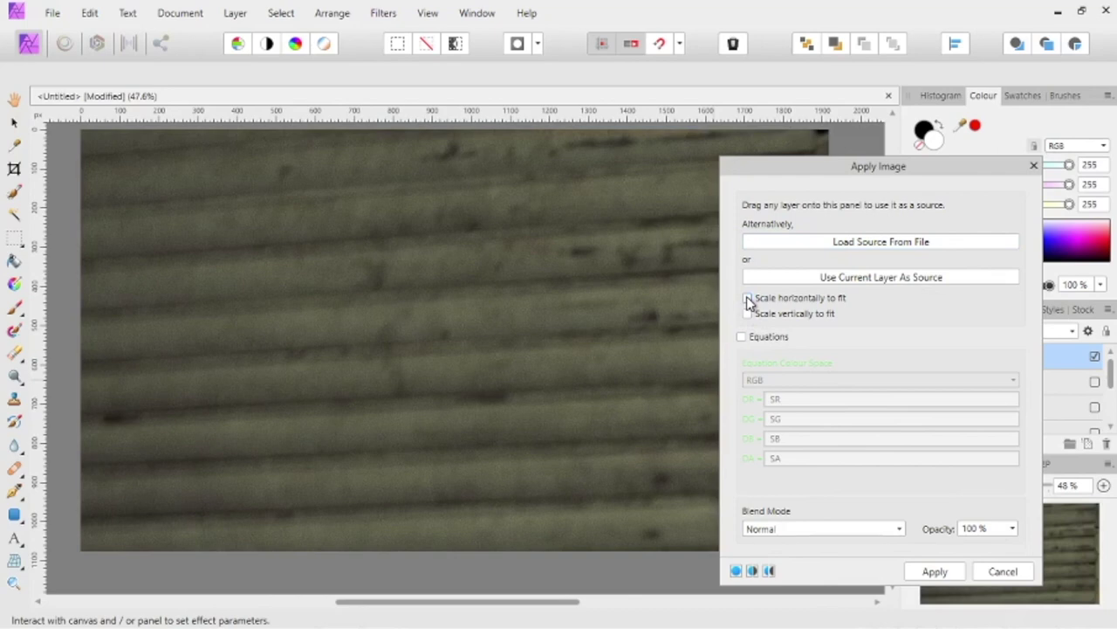
{"action": "left_click", "coordinate": [747, 298]}
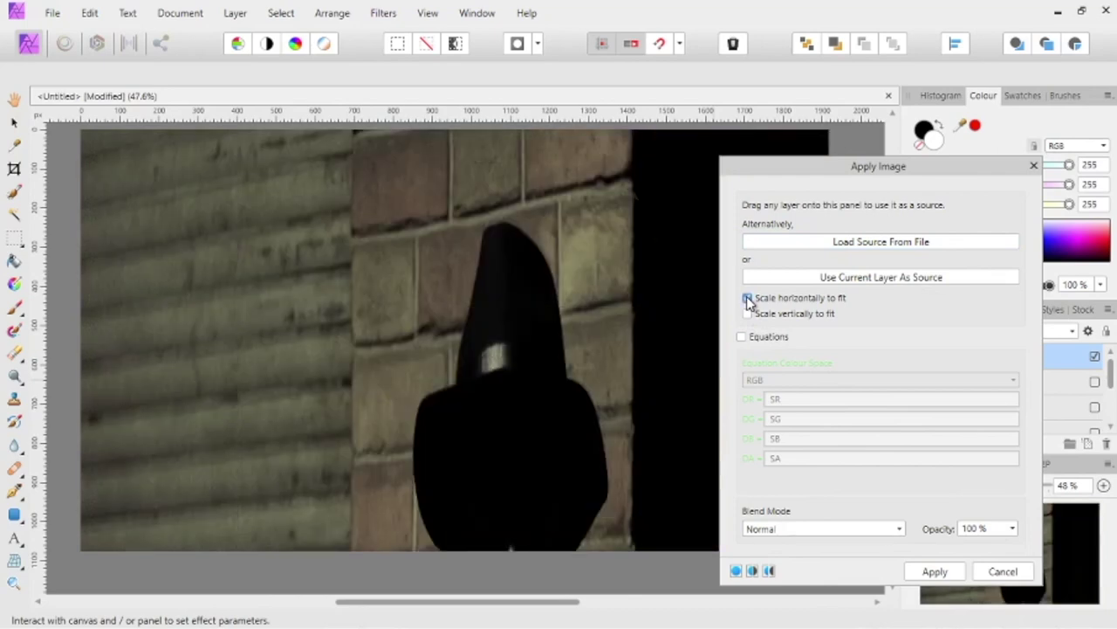
{"action": "left_click", "coordinate": [748, 314]}
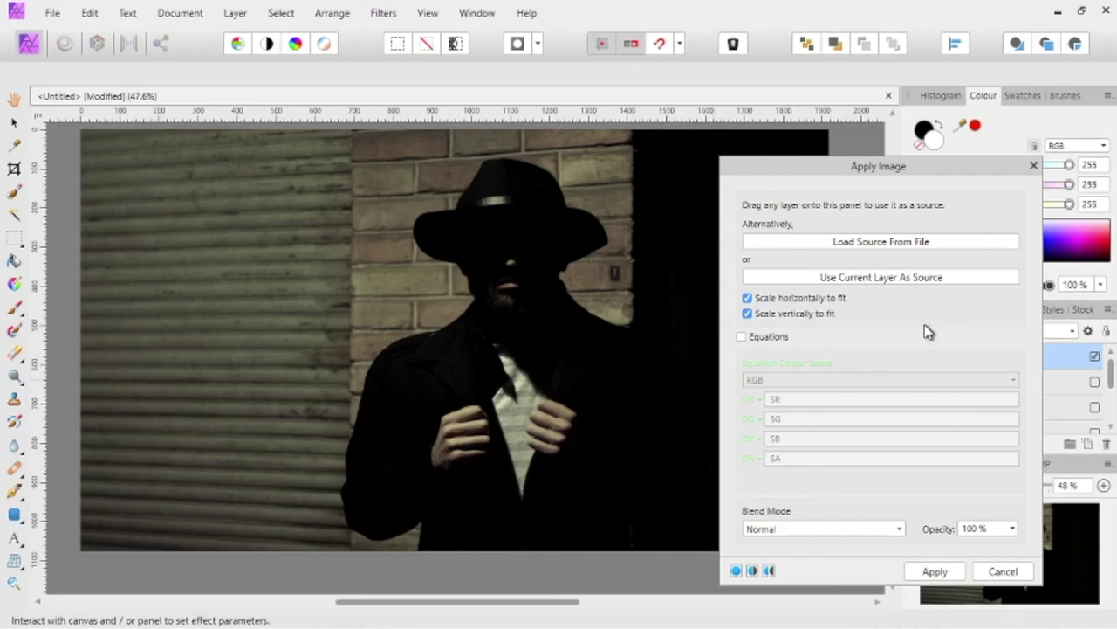
{"action": "left_click", "coordinate": [935, 571]}
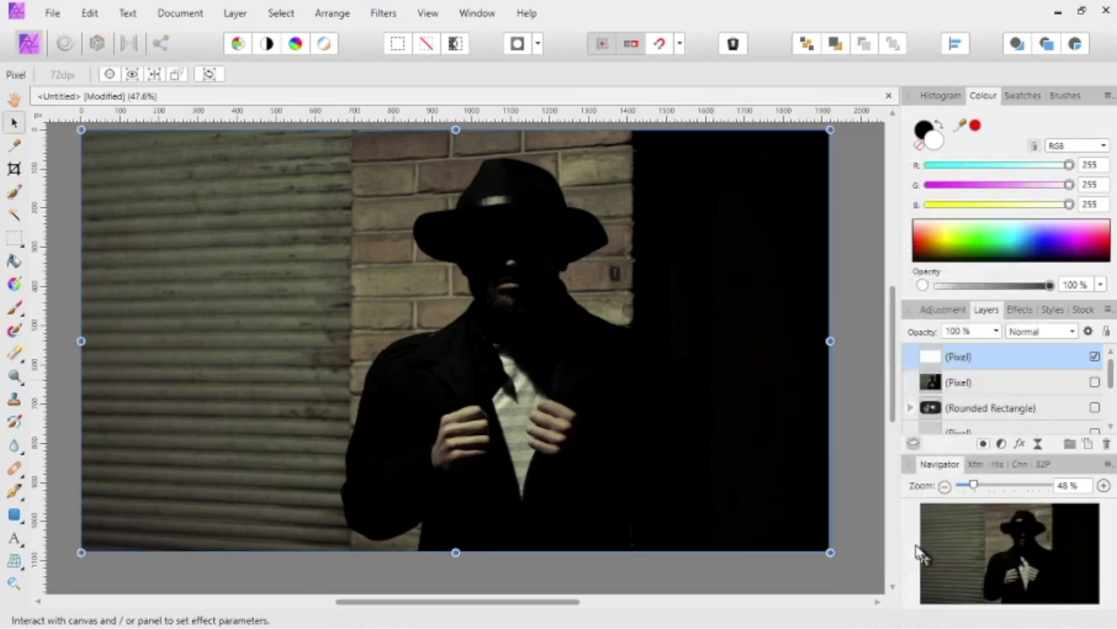